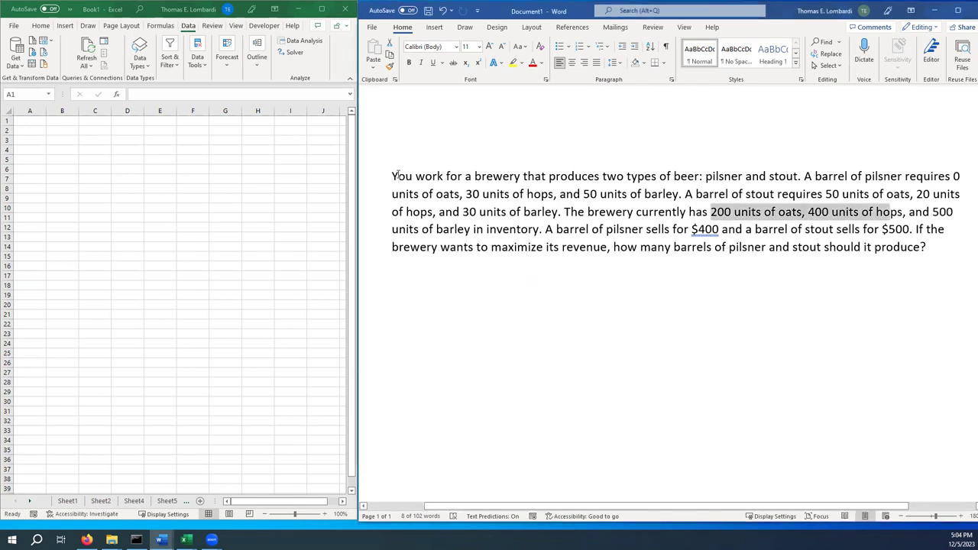
- Highlight the word problem's sentences about the two beers, their prices and maximizing revenue
{"action": "left_click", "coordinate": [392, 174]}
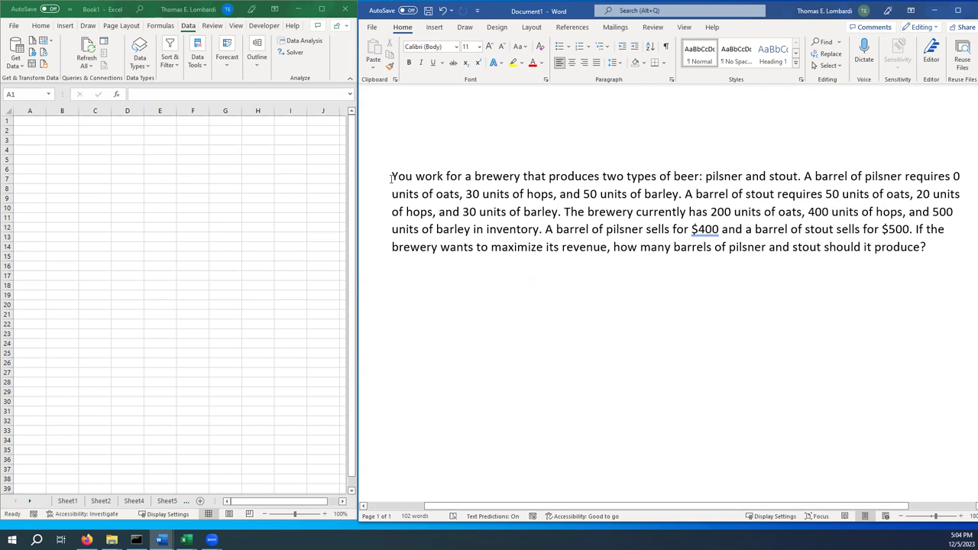
{"action": "left_click_drag", "start_coordinate": [407, 178], "coordinate": [678, 204]}
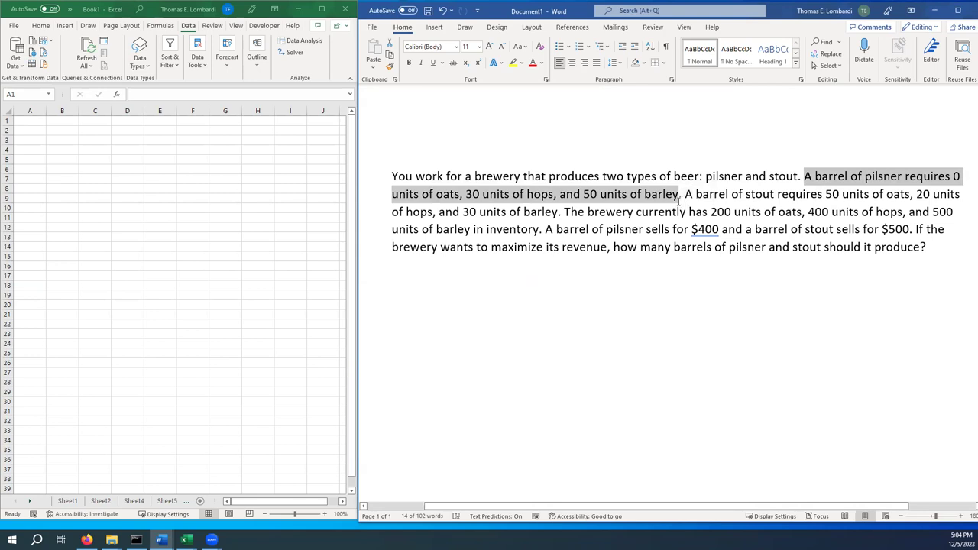
{"action": "left_click", "coordinate": [686, 196]}
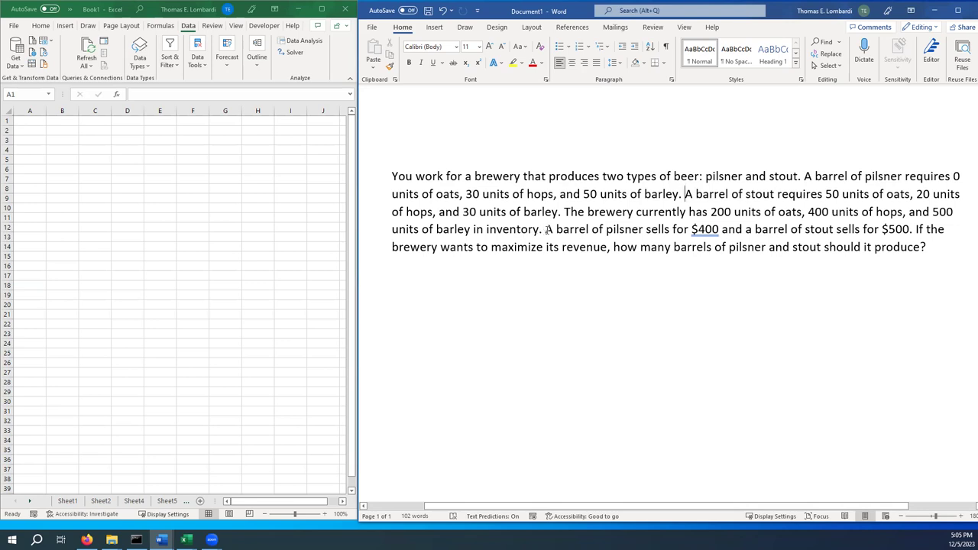
{"action": "left_click_drag", "start_coordinate": [546, 229], "coordinate": [909, 234]}
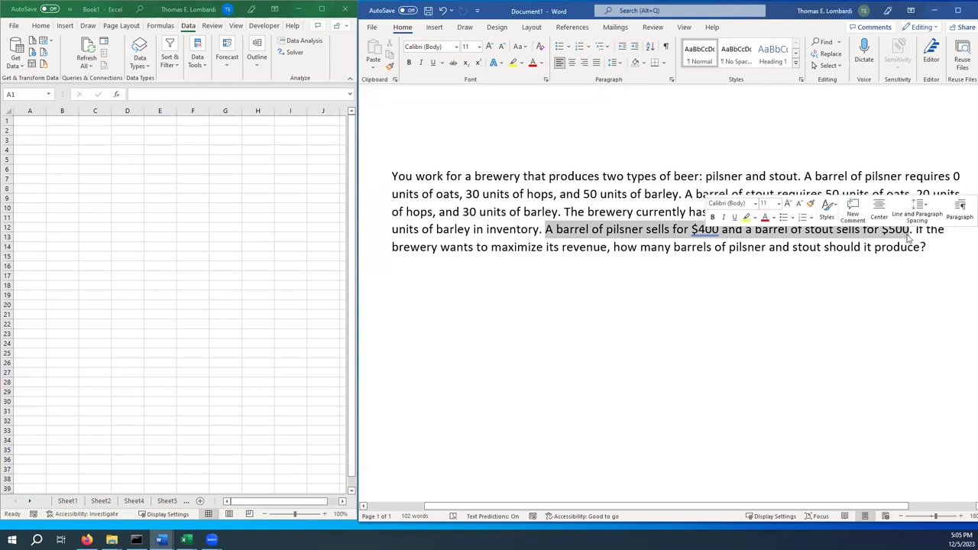
{"action": "left_click", "coordinate": [919, 254]}
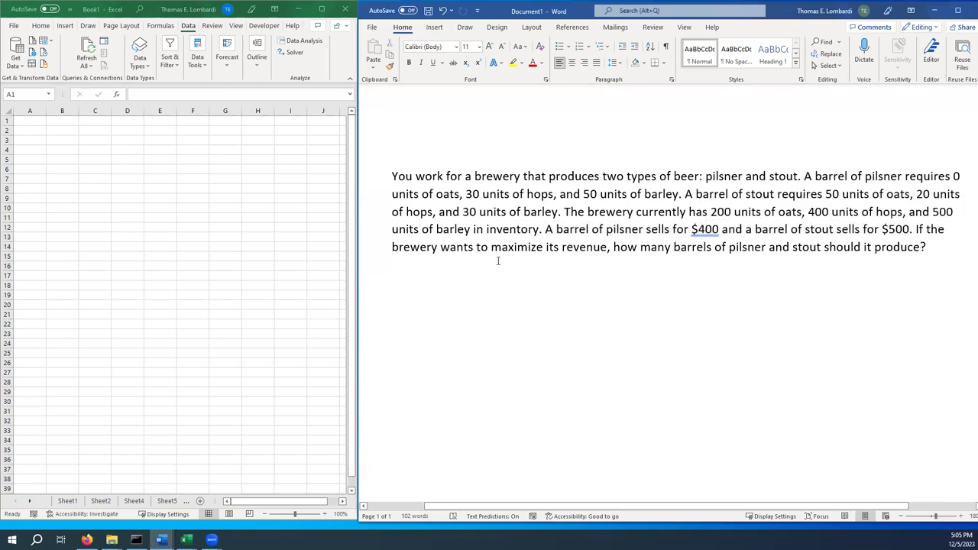
{"action": "left_click_drag", "start_coordinate": [492, 247], "coordinate": [607, 250]}
{"action": "left_click", "coordinate": [655, 255]}
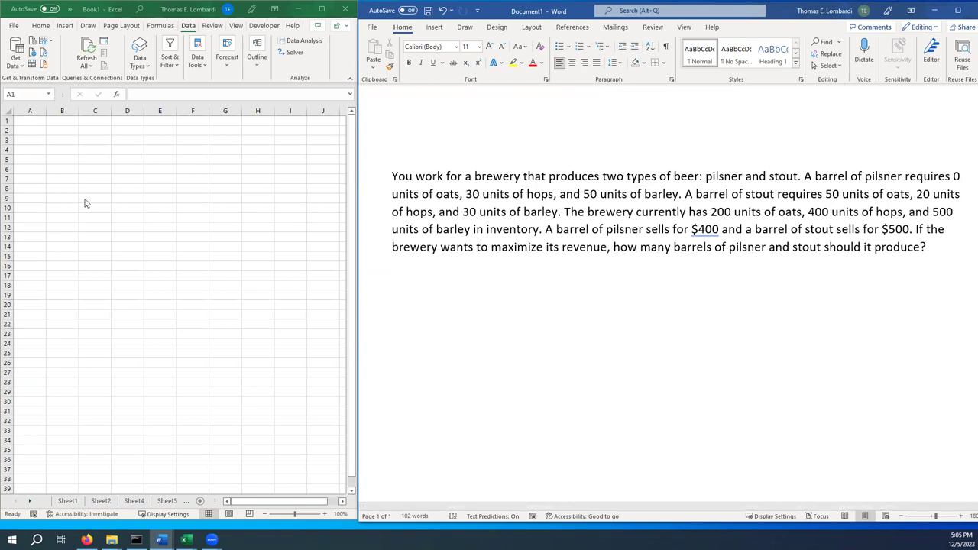
- Enter 'Objective Function' in A1 and autofit column A to fit it
{"action": "left_click", "coordinate": [30, 120]}
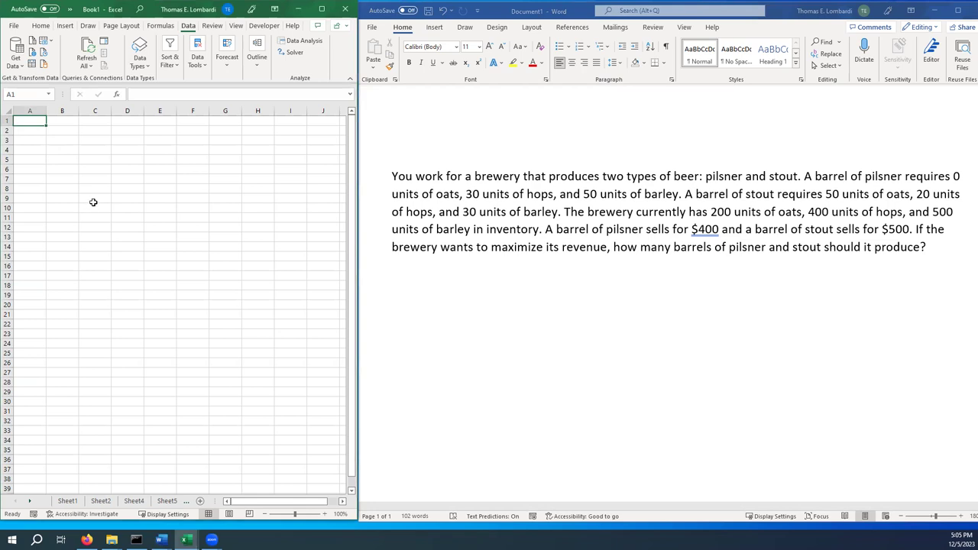
{"action": "scroll", "coordinate": [94, 201], "scroll_direction": "up", "scroll_amount": 3}
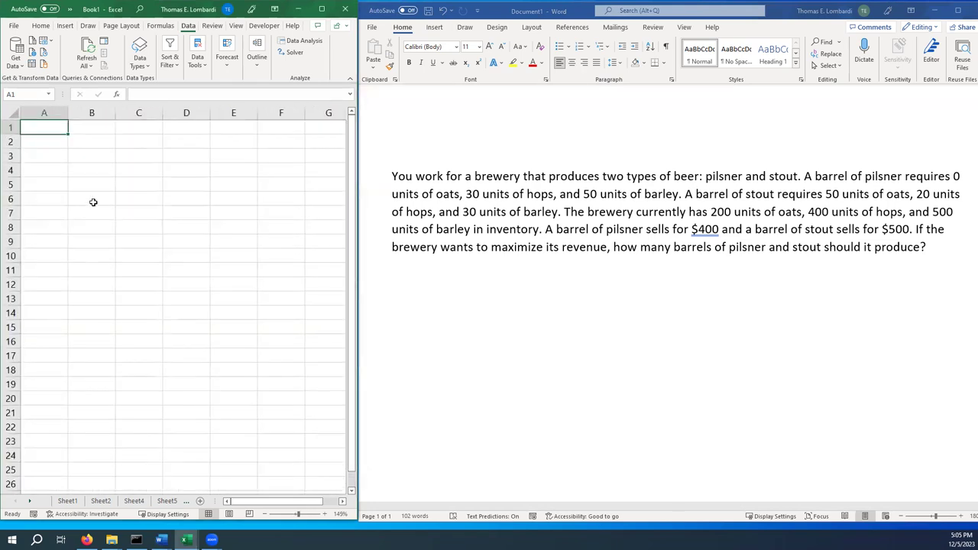
{"action": "type", "text": "Objec"}
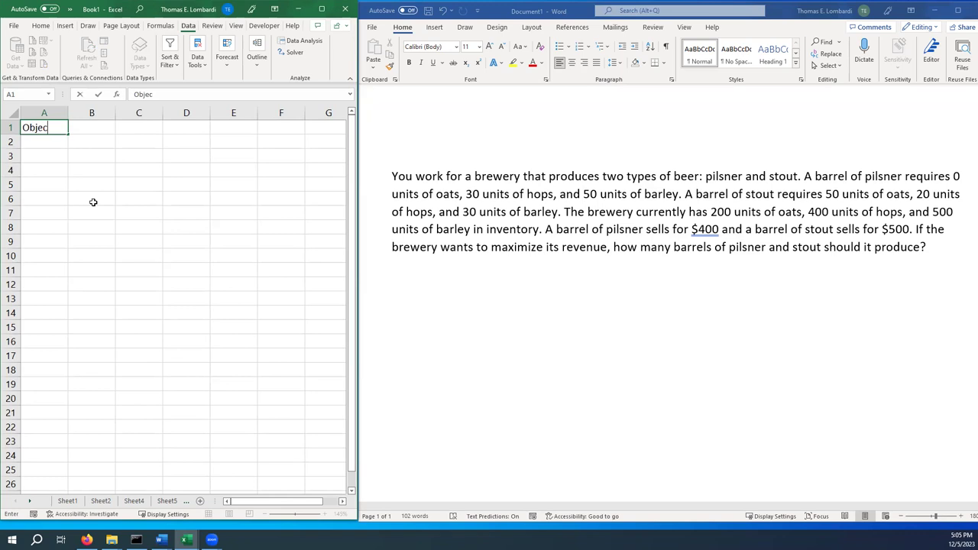
{"action": "type", "text": "tive Function"}
{"action": "left_click", "coordinate": [39, 139]}
{"action": "double_click", "coordinate": [67, 112]}
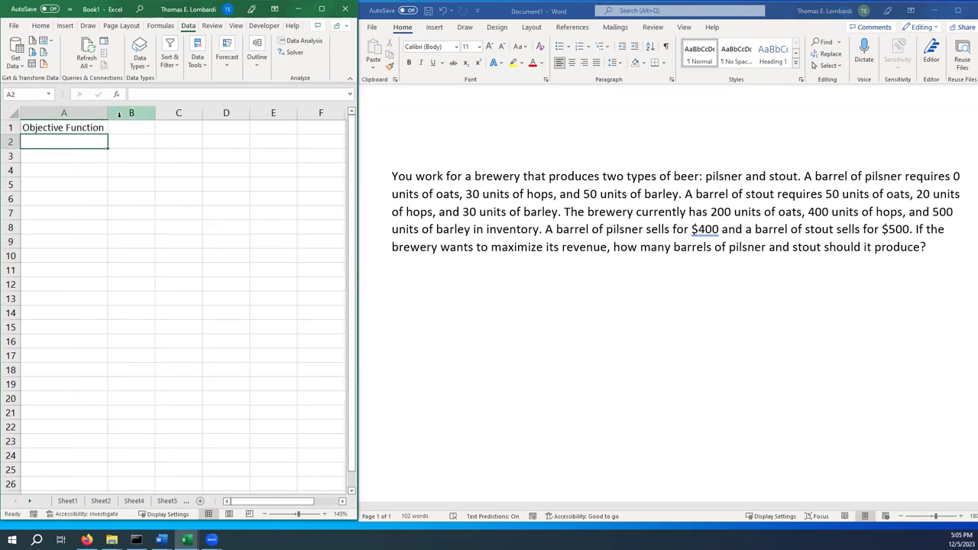
- Highlight 'maximize' and 'pilsner and stout' in the problem's question
{"action": "left_click", "coordinate": [492, 252]}
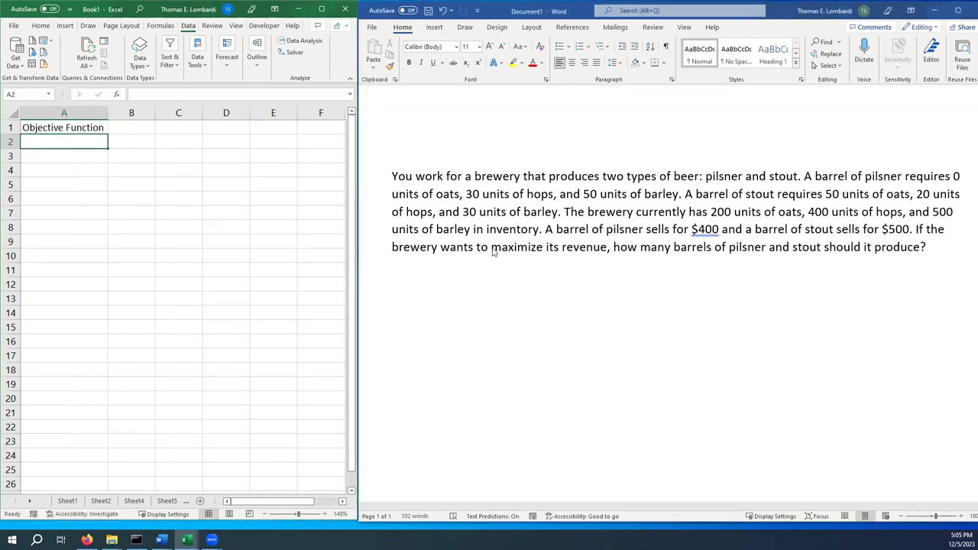
{"action": "left_click_drag", "start_coordinate": [492, 248], "coordinate": [583, 250]}
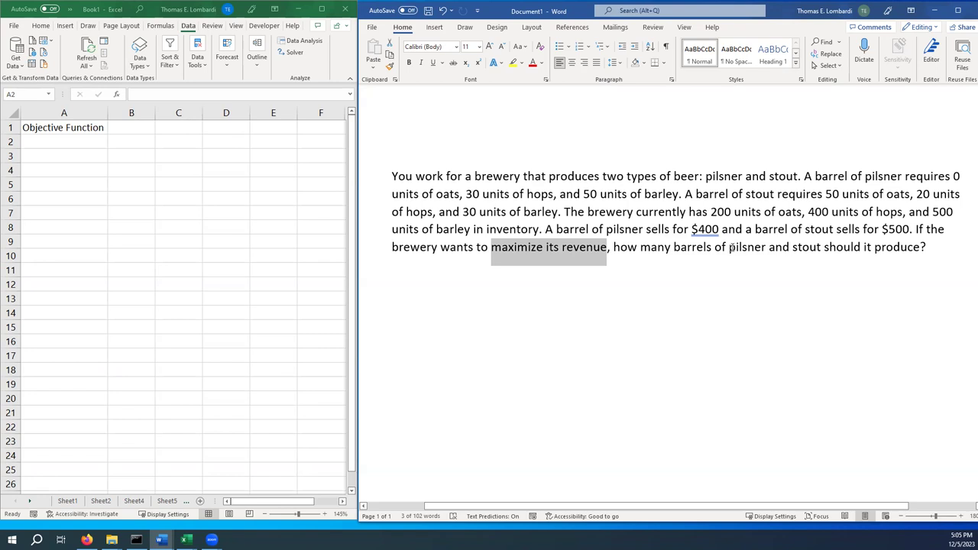
{"action": "left_click_drag", "start_coordinate": [731, 248], "coordinate": [820, 249]}
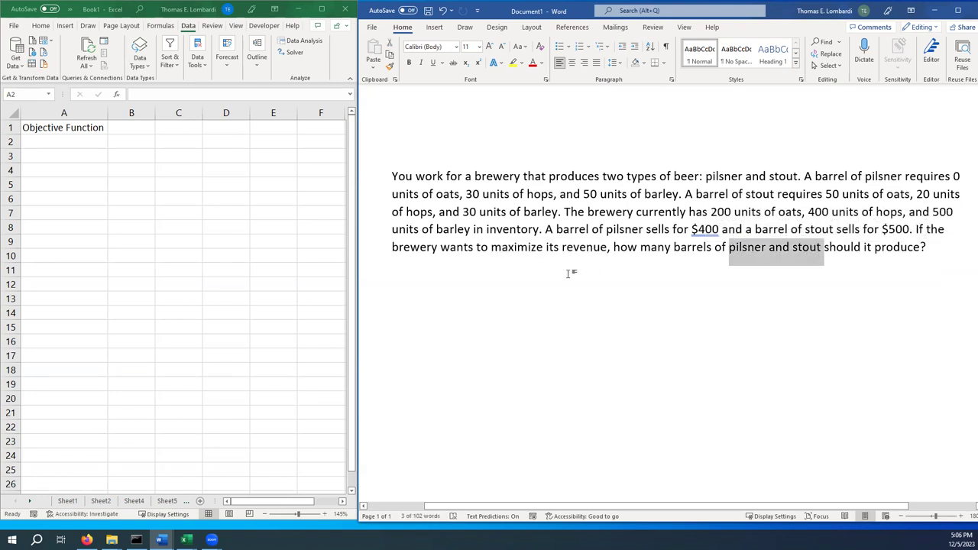
{"action": "left_click", "coordinate": [48, 155]}
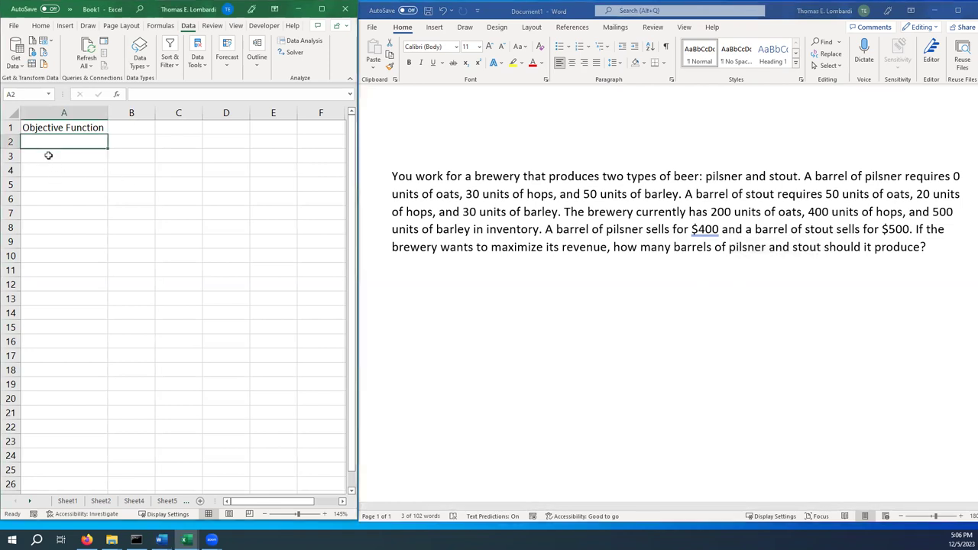
- Label A3 'Decision variables' with Pilsner and Stout headings in B3 and C3
{"action": "left_click", "coordinate": [48, 155]}
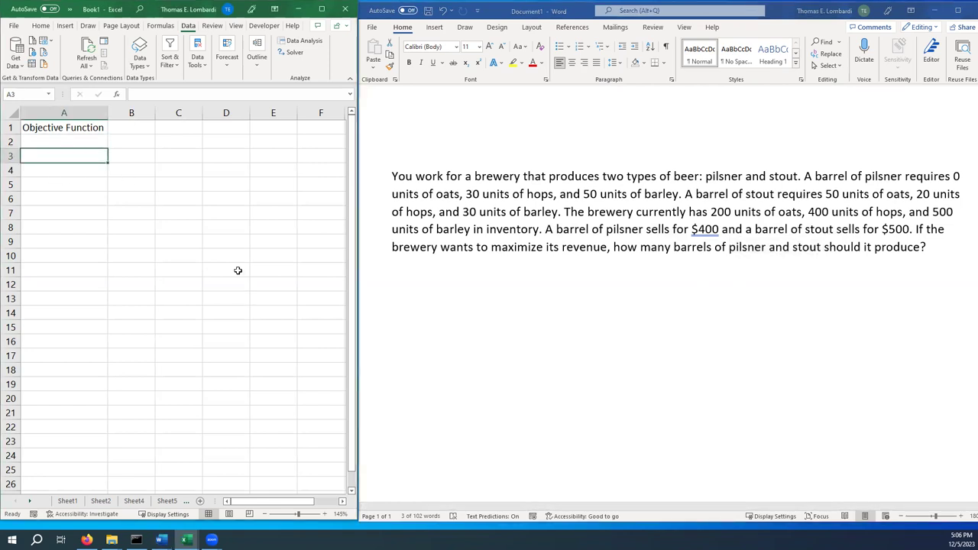
{"action": "type", "text": "Decisi"}
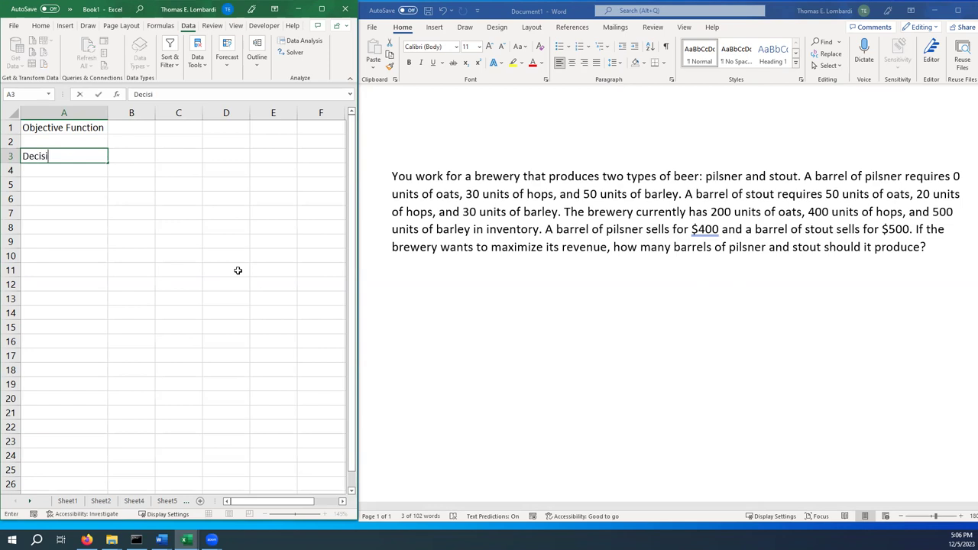
{"action": "type", "text": "on variables"}
{"action": "key", "text": "Tab"}
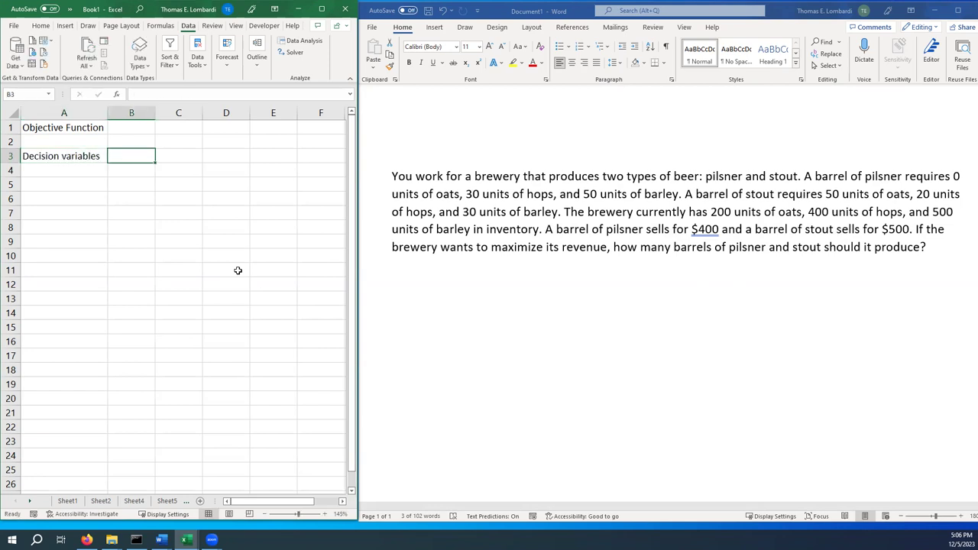
{"action": "type", "text": "Pilsner"}
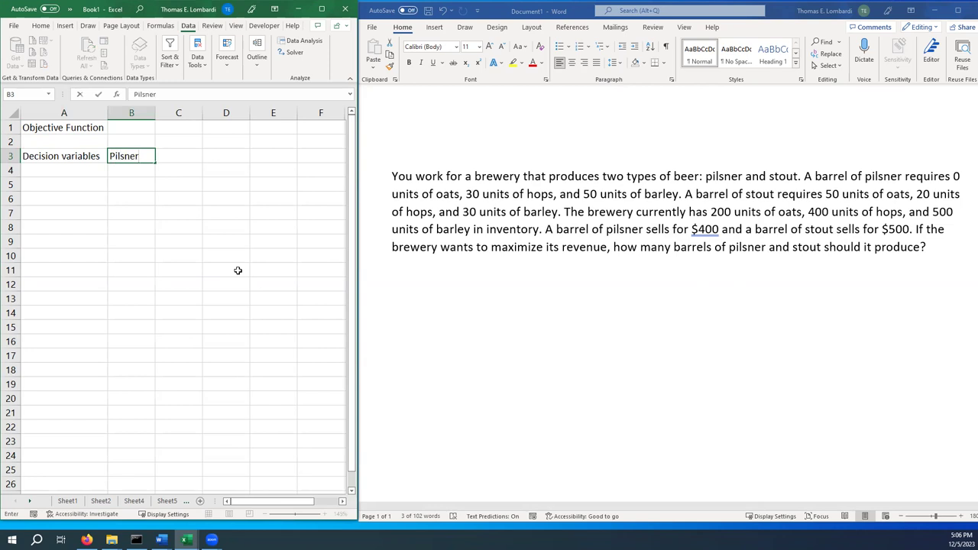
{"action": "key", "text": "Tab"}
{"action": "type", "text": "Stout"}
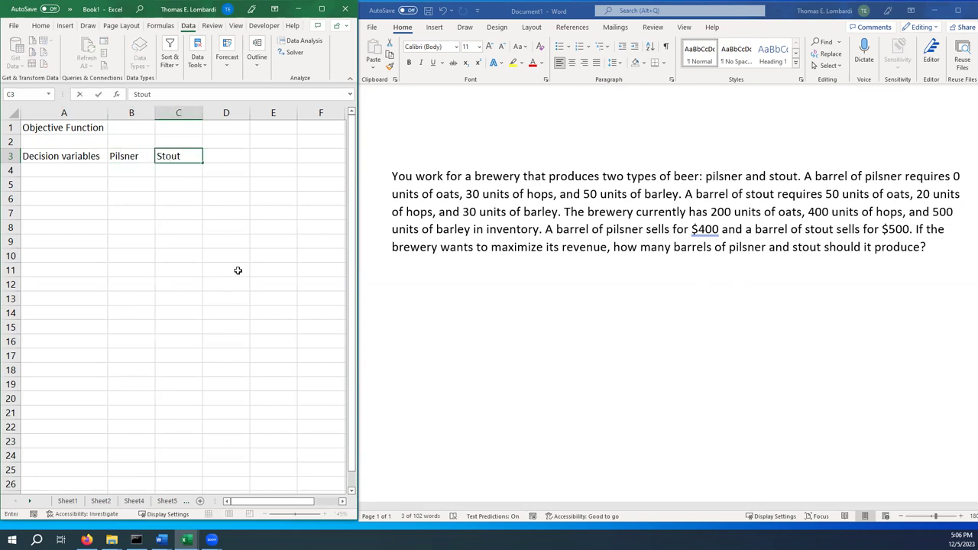
{"action": "key", "text": "Return"}
- Enter a starting value of 1 for Pilsner in B4 and Stout in C4
{"action": "key", "text": "Left"}
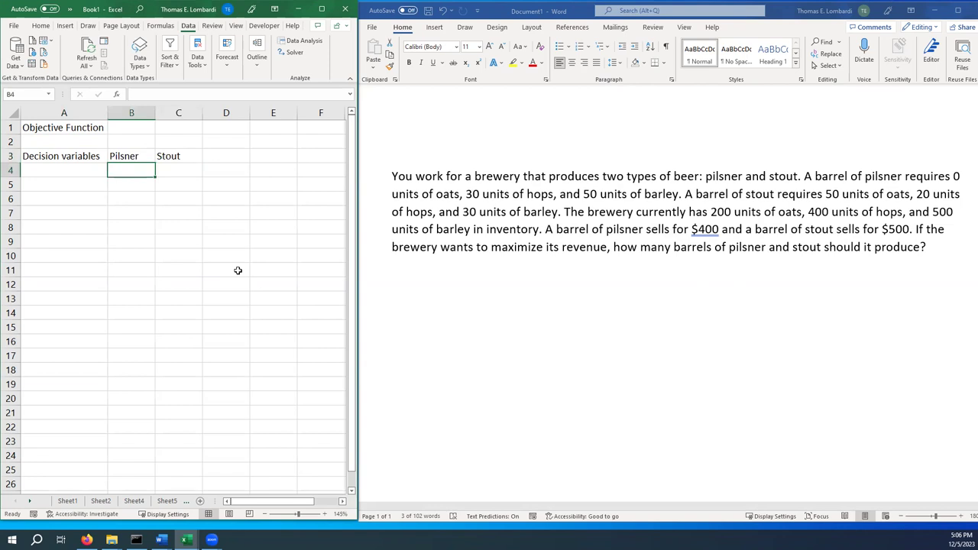
{"action": "key", "text": "Left"}
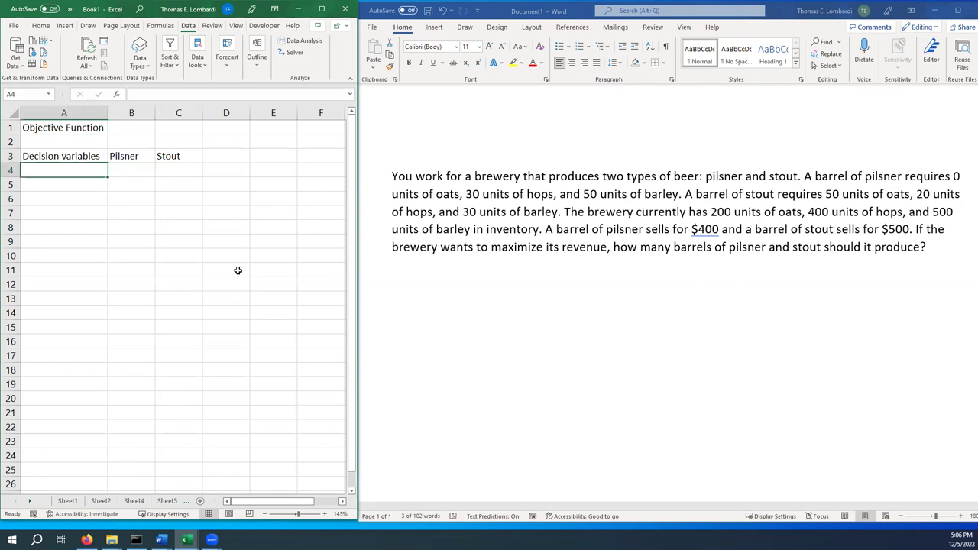
{"action": "key", "text": "Right"}
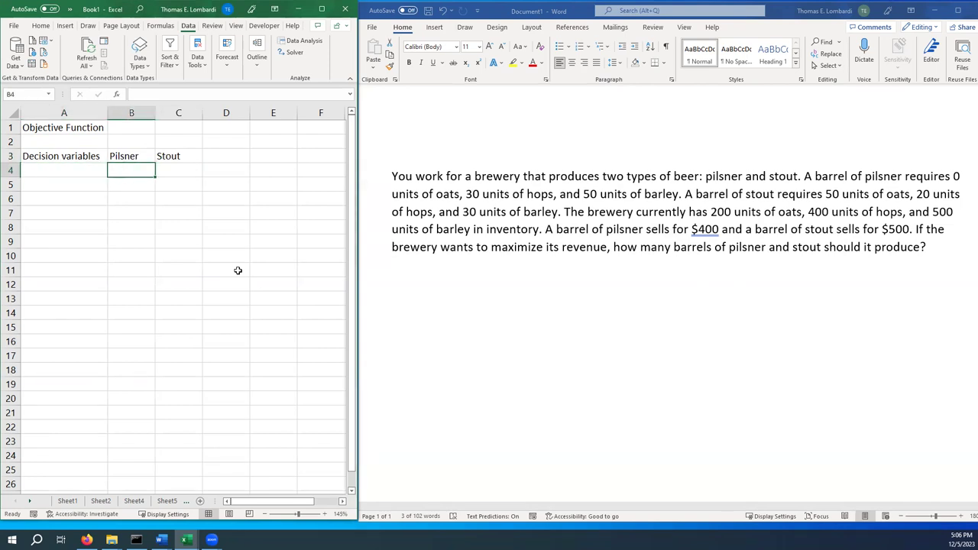
{"action": "type", "text": "1"}
{"action": "key", "text": "Tab"}
{"action": "type", "text": "1"}
{"action": "key", "text": "Return"}
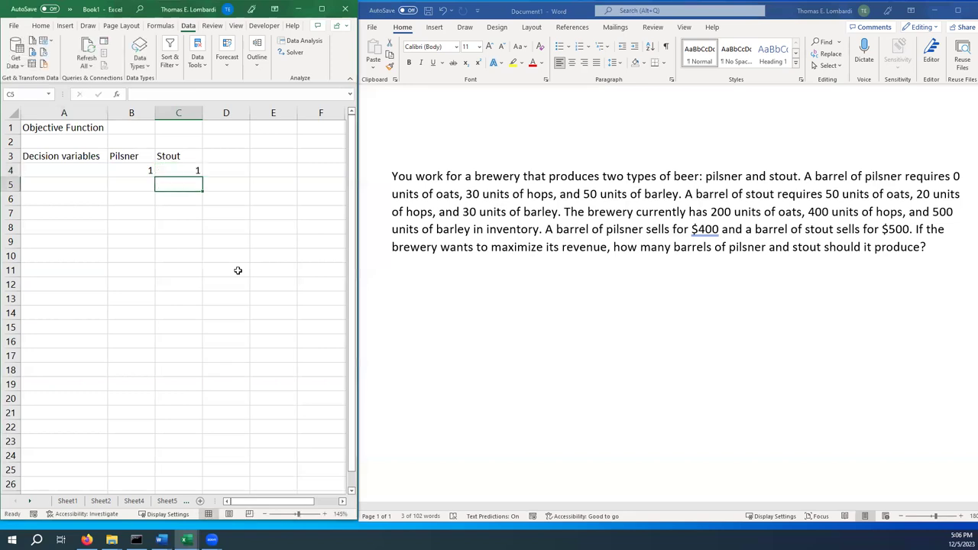
{"action": "key", "text": "Left"}
{"action": "key", "text": "Left"}
{"action": "key", "text": "Down"}
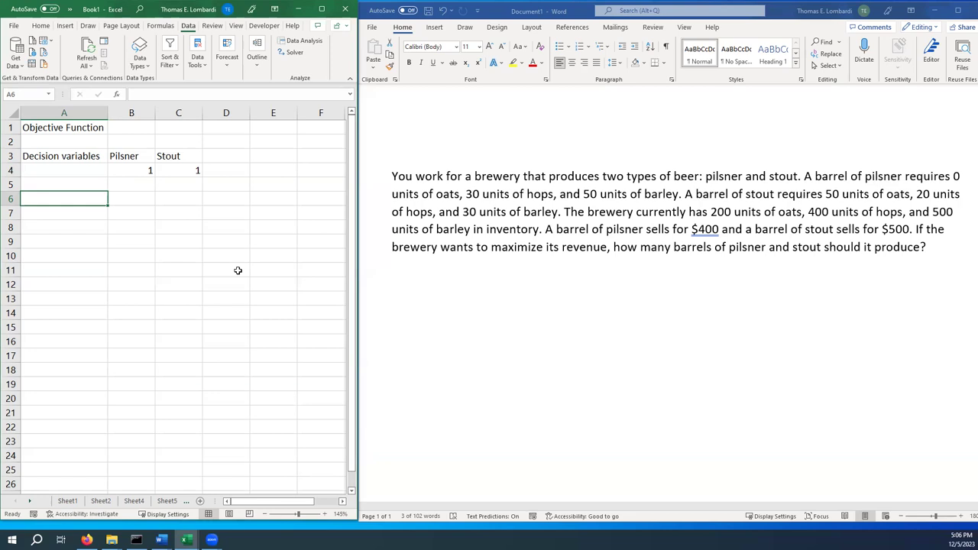
- Add an Assumptions heading in A6 with Pilsner and Stout column headings
{"action": "type", "text": "Assumprion"}
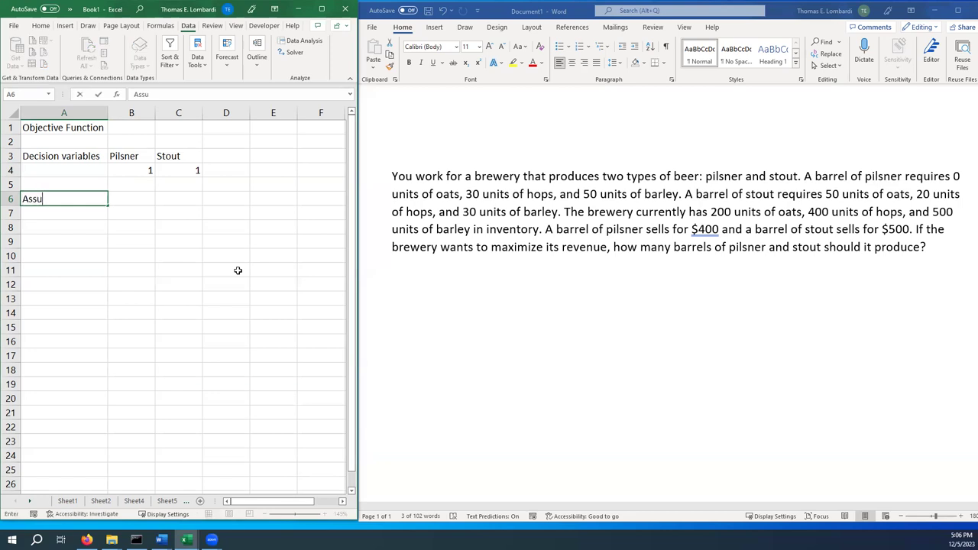
{"action": "key", "text": "BackSpace"}
{"action": "key", "text": "BackSpace"}
{"action": "key", "text": "BackSpace"}
{"action": "key", "text": "BackSpace"}
{"action": "type", "text": "tions"}
{"action": "key", "text": "Tab"}
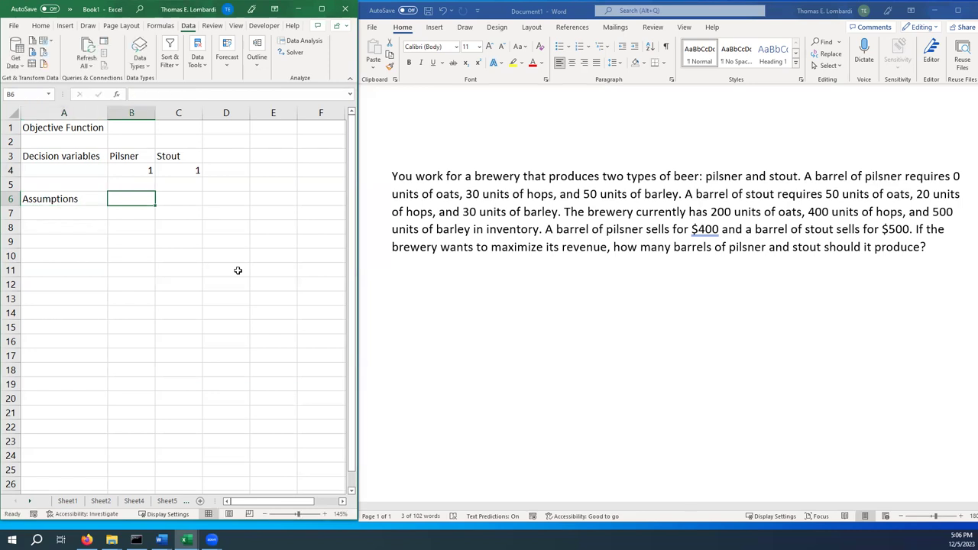
{"action": "type", "text": "Pislner"}
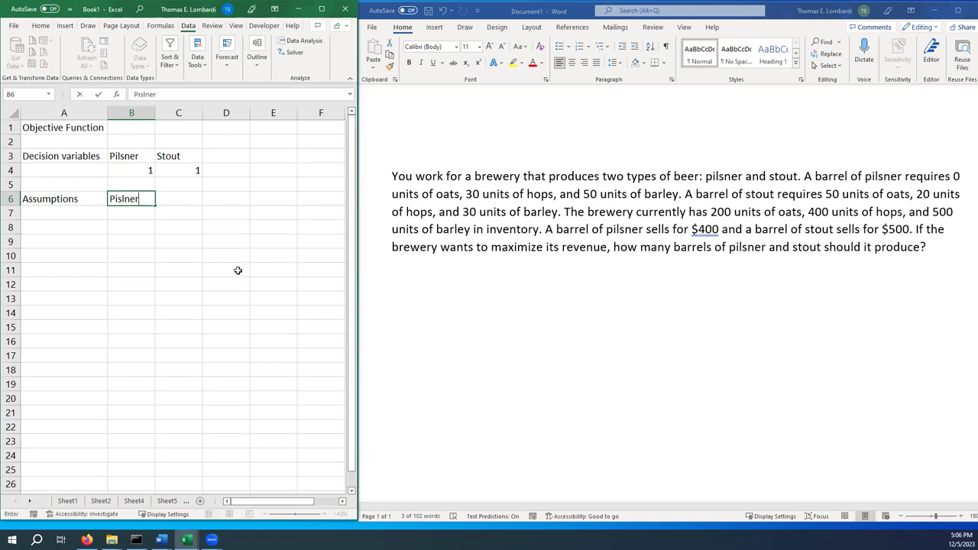
{"action": "key", "text": "BackSpace"}
{"action": "key", "text": "BackSpace"}
{"action": "key", "text": "BackSpace"}
{"action": "key", "text": "BackSpace"}
{"action": "key", "text": "BackSpace"}
{"action": "type", "text": "lsner"}
{"action": "key", "text": "Tab"}
{"action": "type", "text": "Stout"}
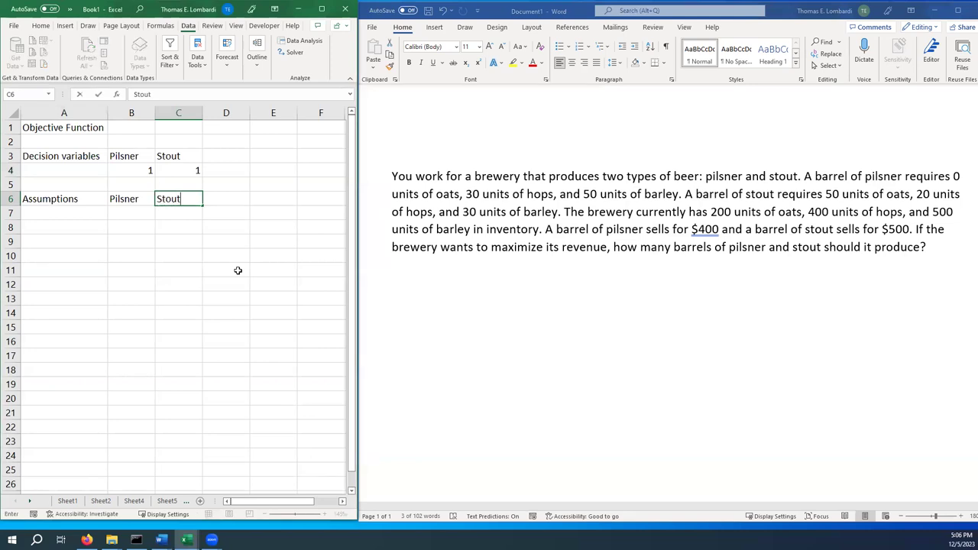
{"action": "key", "text": "Return"}
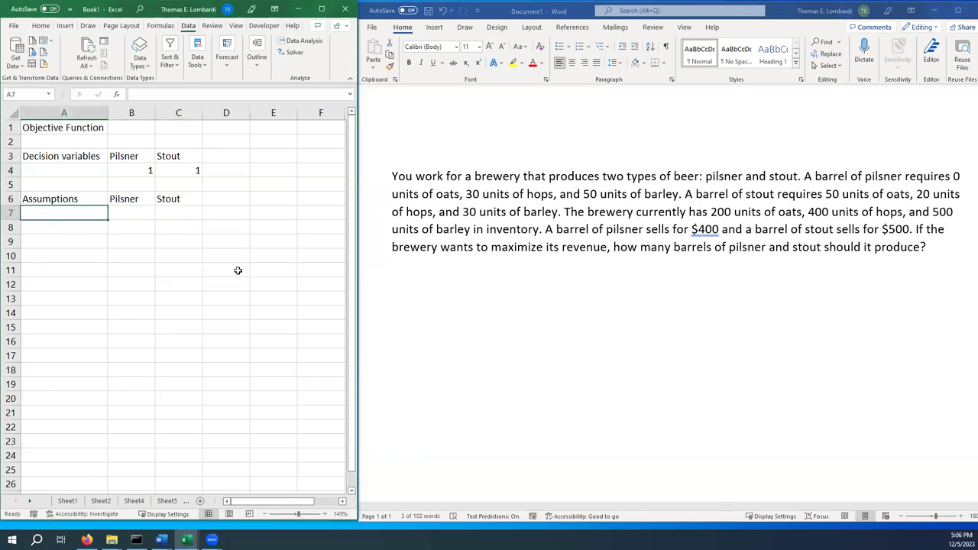
- Enter the Price row: 400 for Pilsner and 500 for Stout
{"action": "type", "text": "Price"}
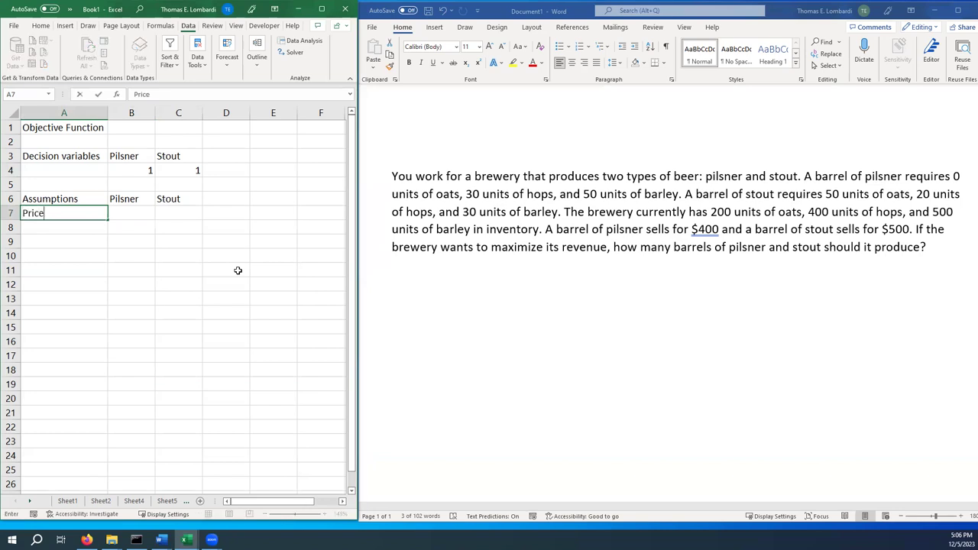
{"action": "key", "text": "Tab"}
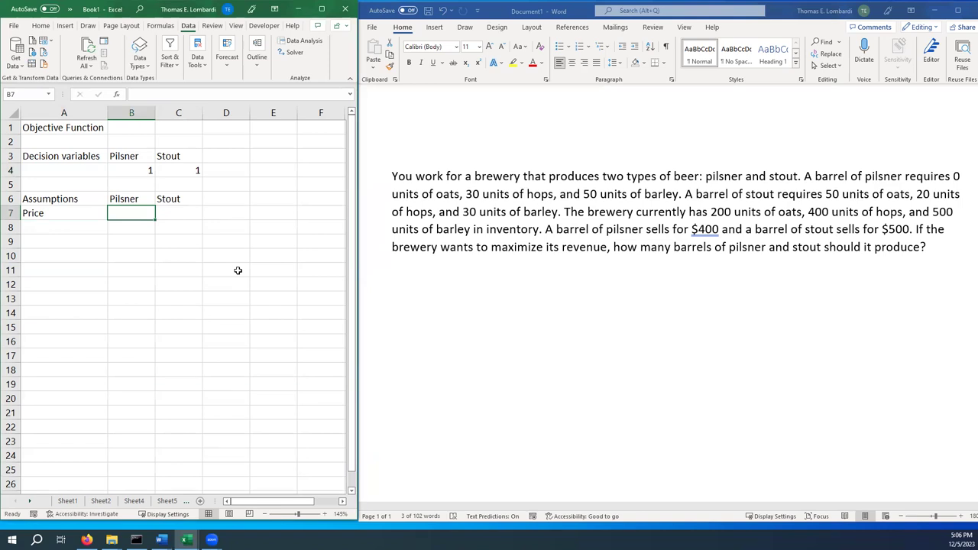
{"action": "type", "text": "400"}
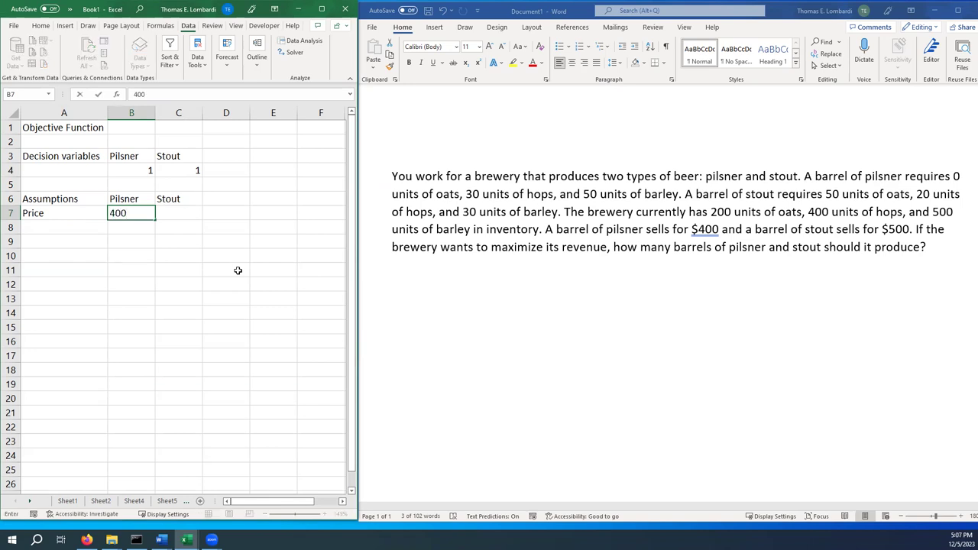
{"action": "key", "text": "Tab"}
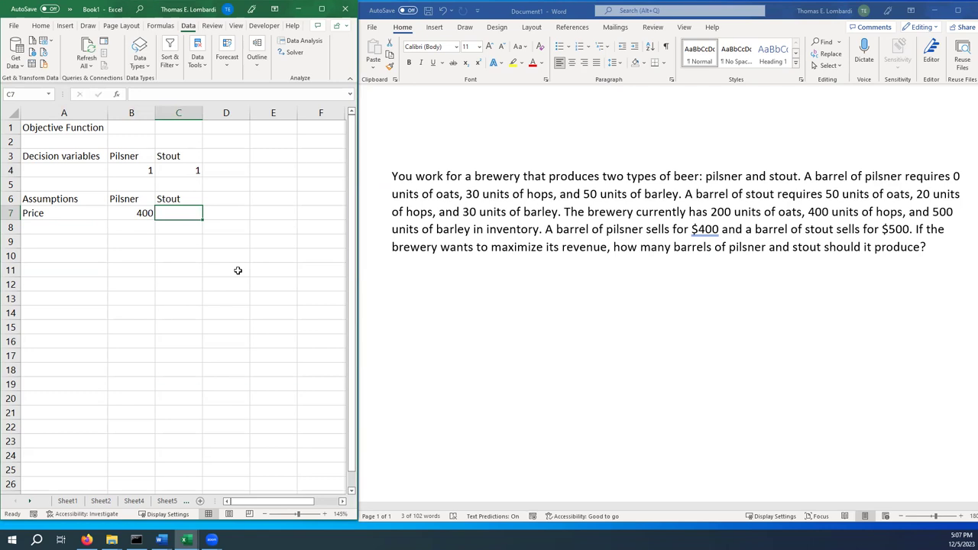
{"action": "type", "text": "500"}
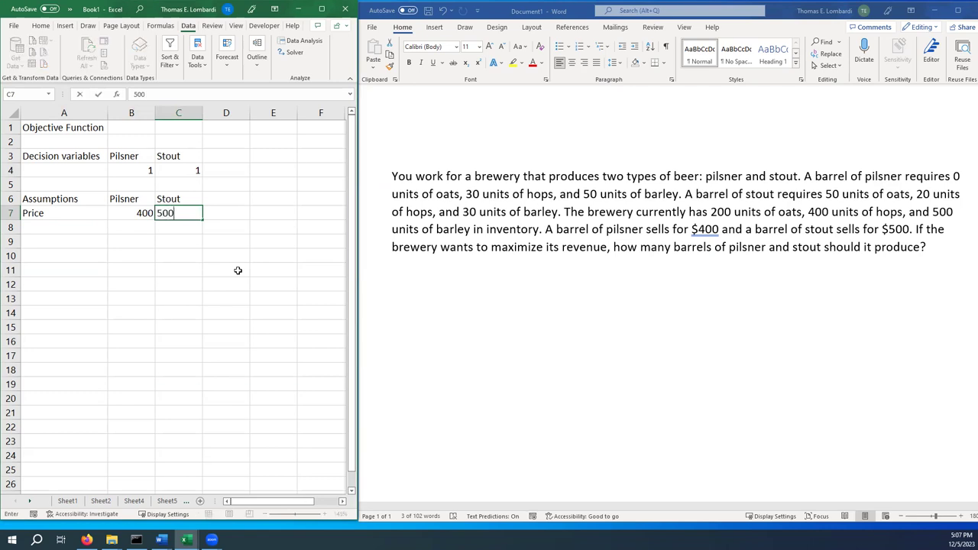
{"action": "key", "text": "Left"}
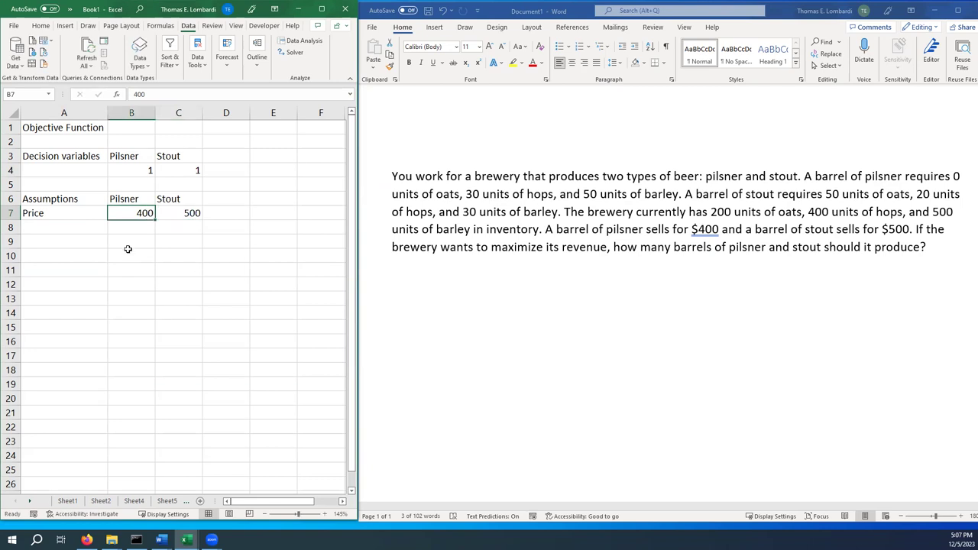
- Select the price cells B7:C7 and bring up the Home tab's number format choices
{"action": "left_click_drag", "start_coordinate": [179, 213], "coordinate": [141, 208]}
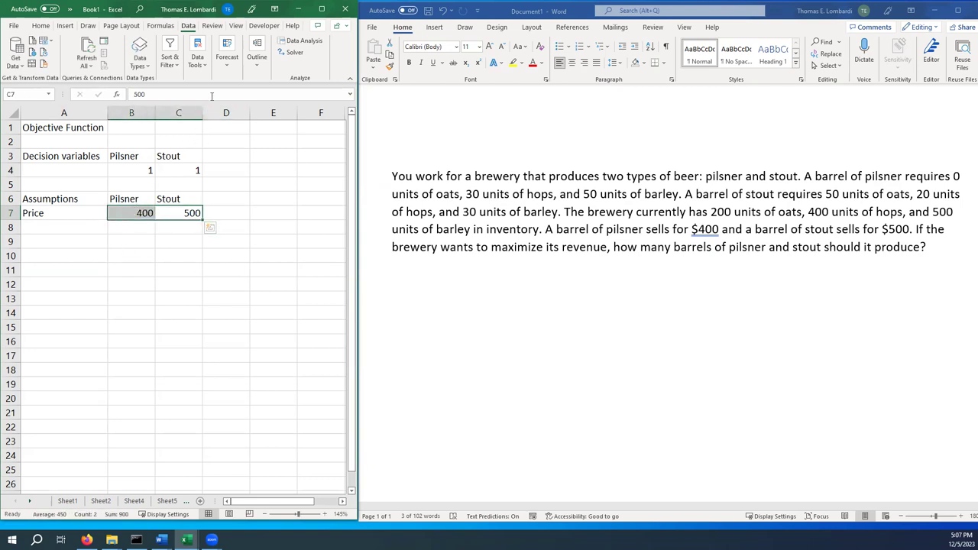
{"action": "left_click", "coordinate": [42, 28]}
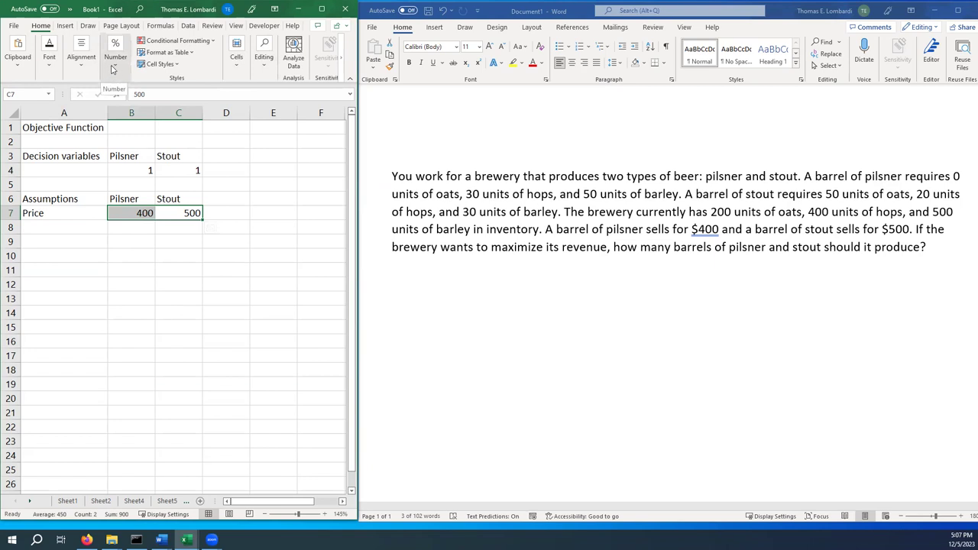
{"action": "left_click", "coordinate": [112, 67]}
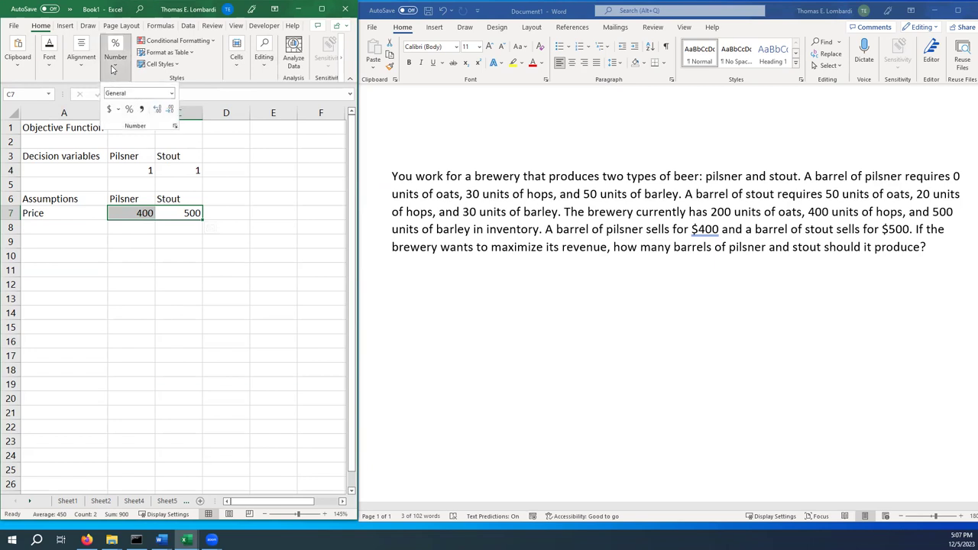
- Format the prices as Accounting currency and rename A7 to 'Price per barrel'
{"action": "left_click", "coordinate": [109, 109]}
{"action": "left_click", "coordinate": [115, 228]}
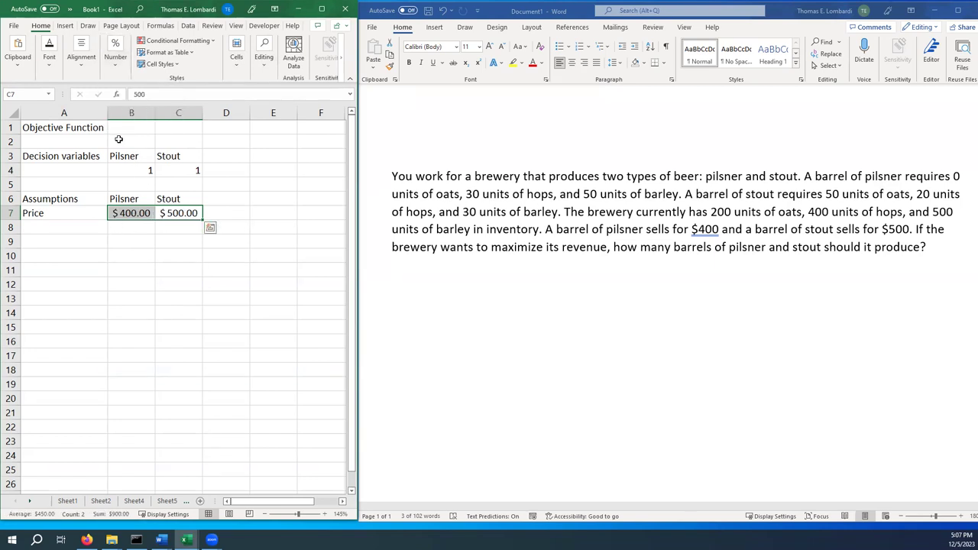
{"action": "left_click", "coordinate": [48, 214]}
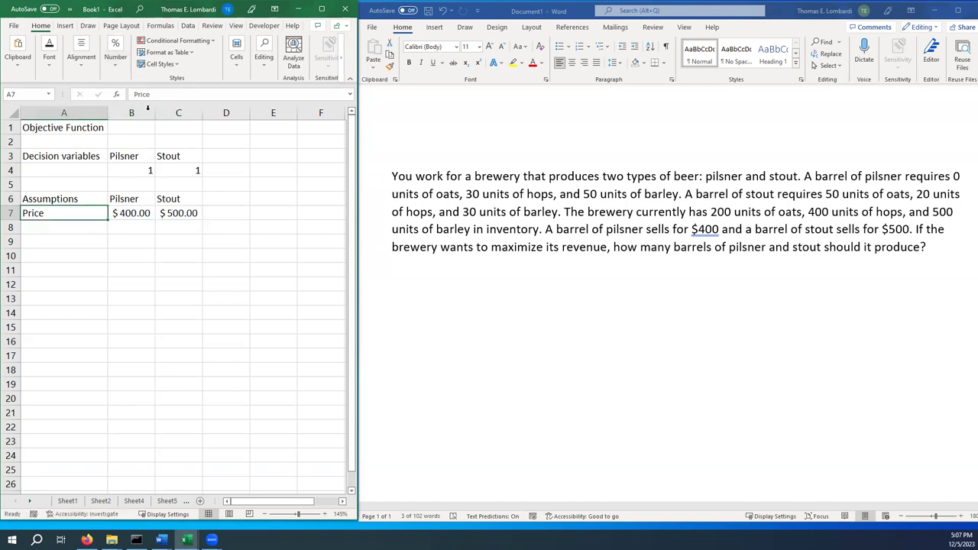
{"action": "left_click", "coordinate": [164, 96]}
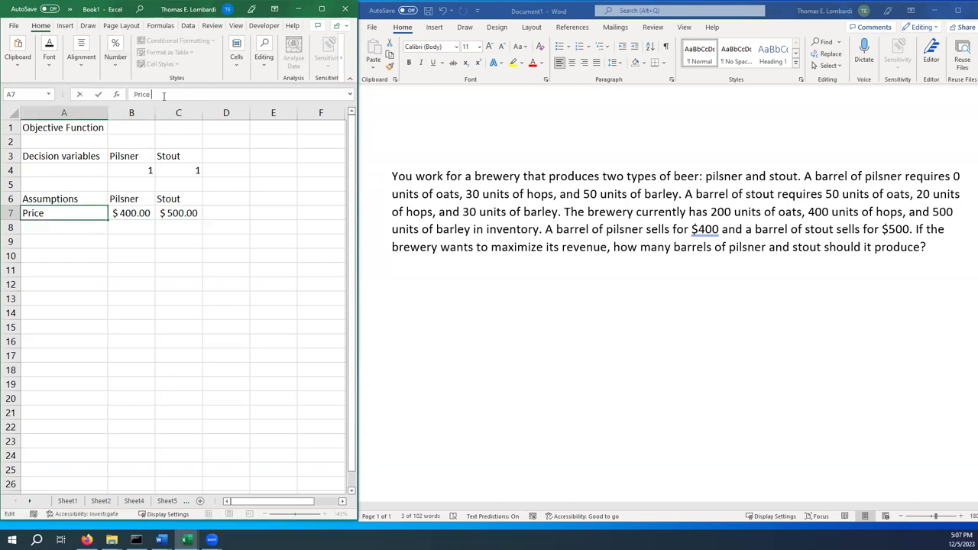
{"action": "type", "text": "per barrel"}
{"action": "left_click", "coordinate": [40, 227]}
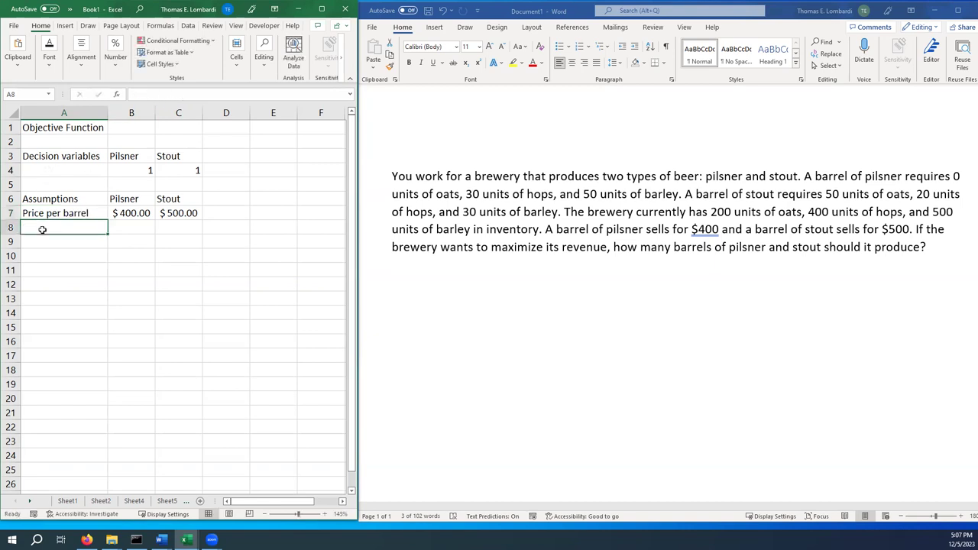
- Review cells B1, B7 and C4, then label A4 'Number of barrels'
{"action": "left_click", "coordinate": [119, 127]}
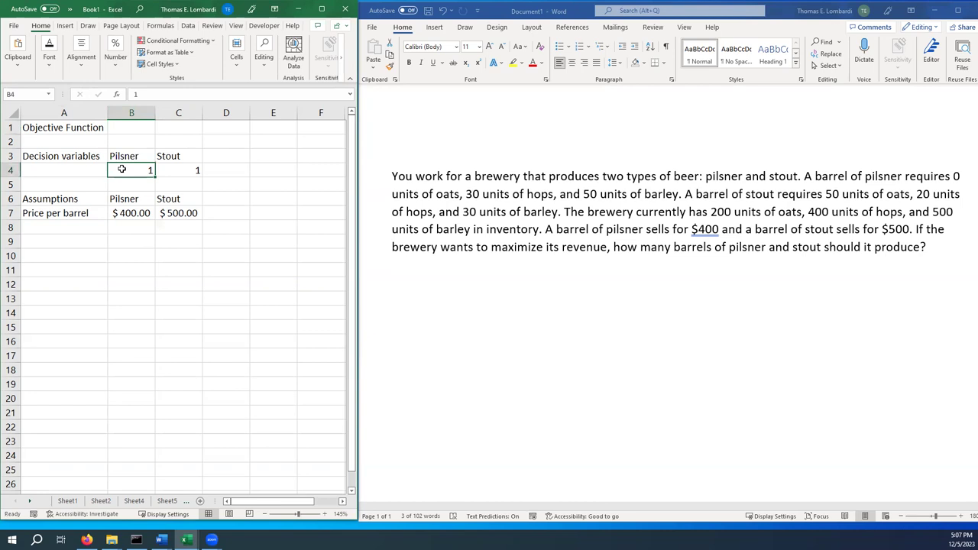
{"action": "left_click", "coordinate": [122, 213]}
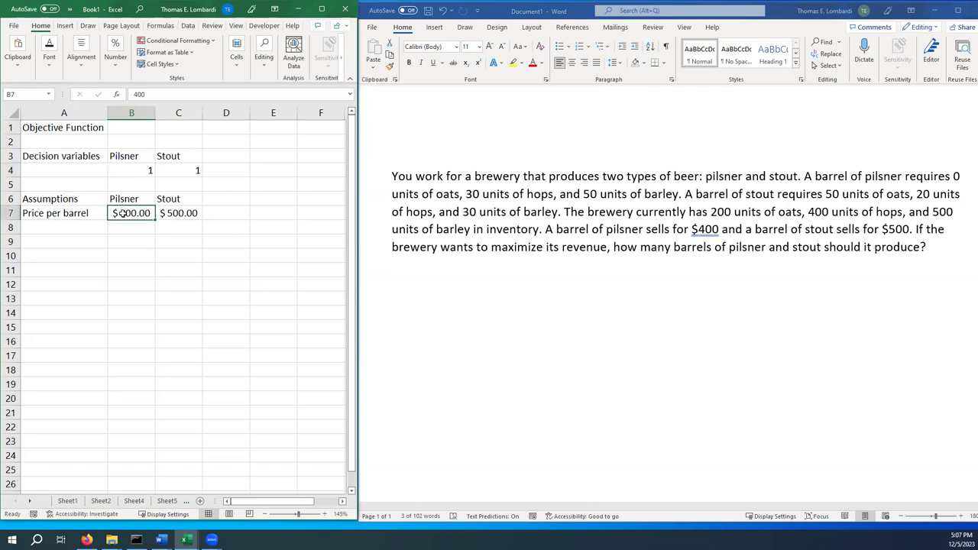
{"action": "left_click", "coordinate": [176, 172]}
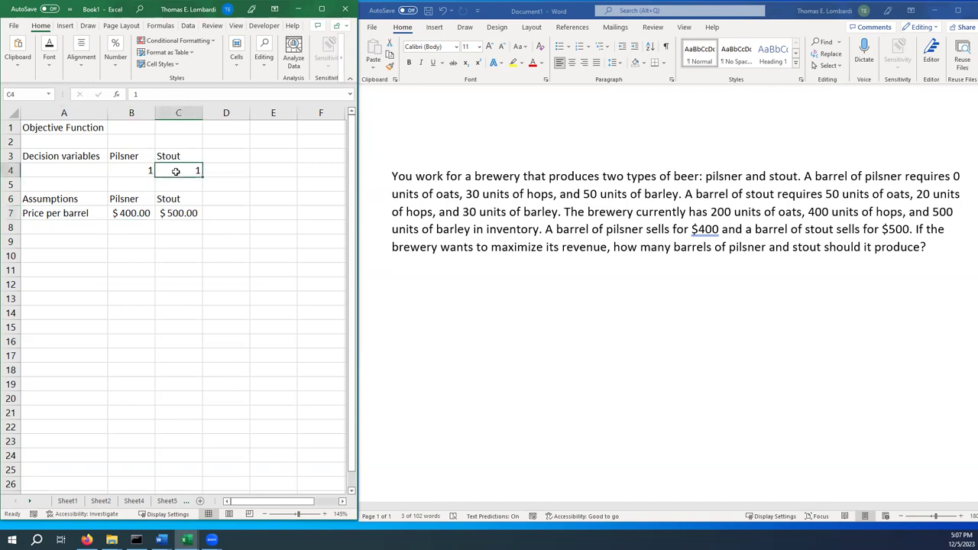
{"action": "left_click", "coordinate": [41, 168]}
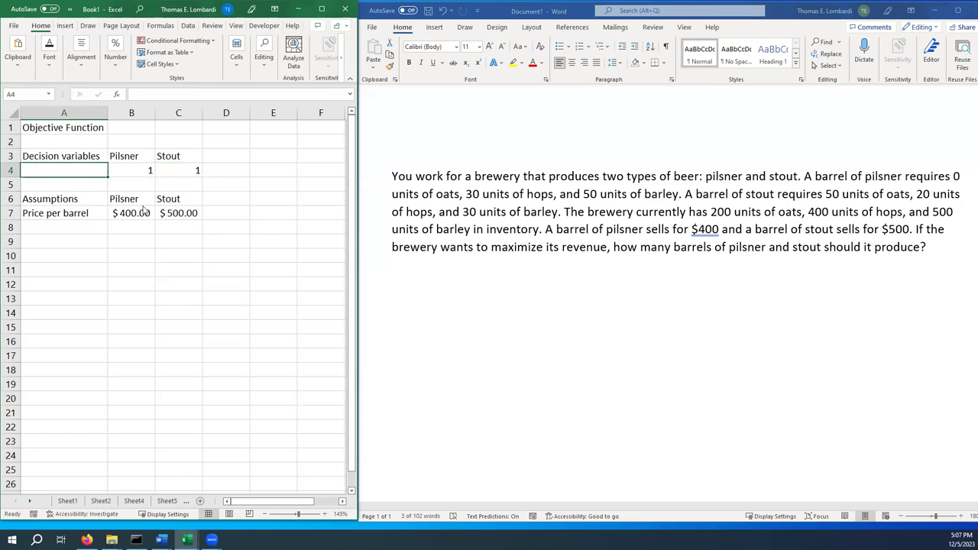
{"action": "type", "text": "Number of"}
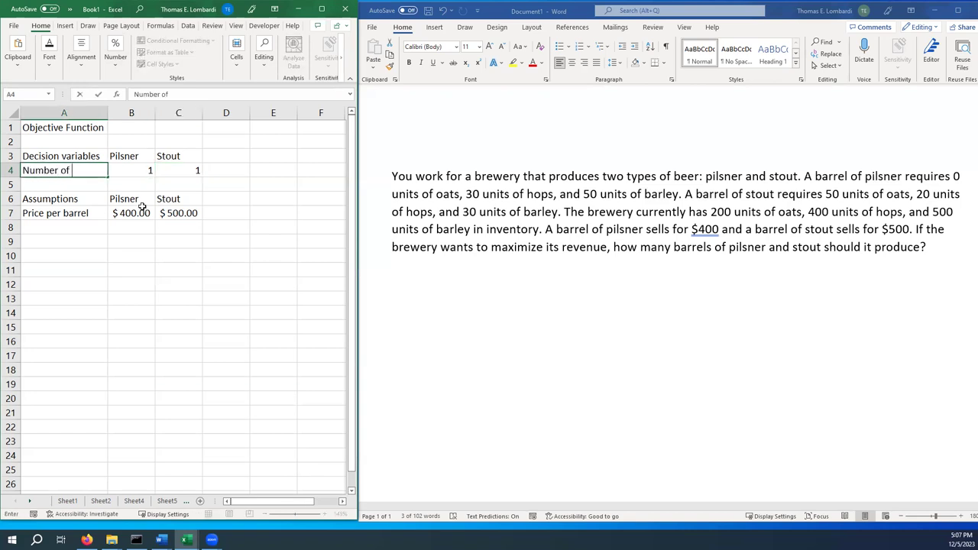
{"action": "type", "text": " barrels"}
- Enter =SUMPRODUCT(B4:C4,B7:C7) in B1 as the revenue objective, showing 900
{"action": "left_click", "coordinate": [116, 129]}
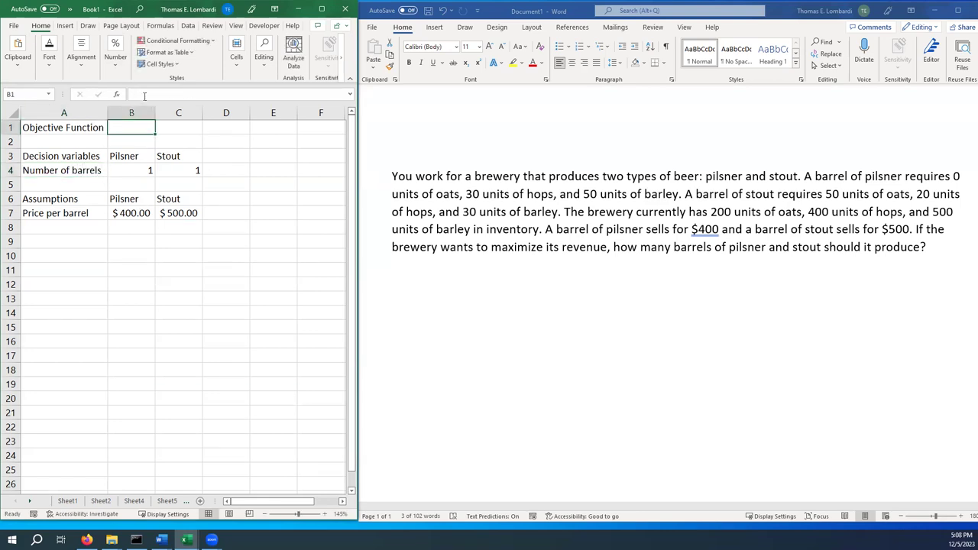
{"action": "left_click", "coordinate": [145, 94]}
{"action": "type", "text": "=s"}
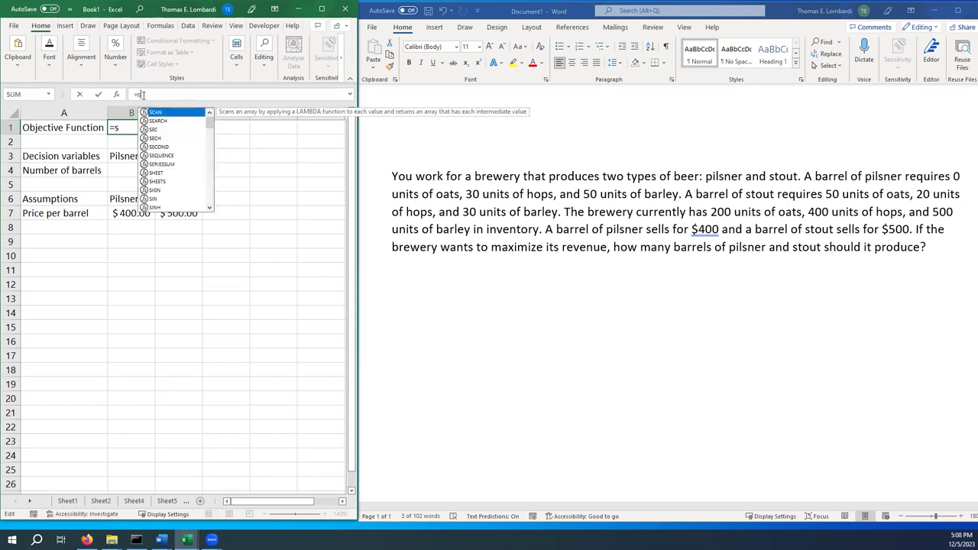
{"action": "type", "text": "umproduct("}
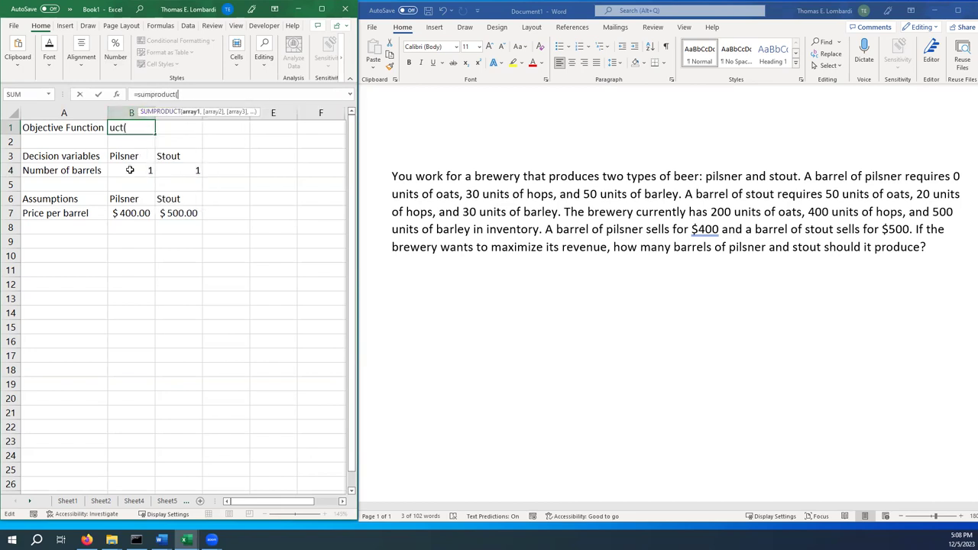
{"action": "left_click_drag", "start_coordinate": [129, 170], "coordinate": [166, 174]}
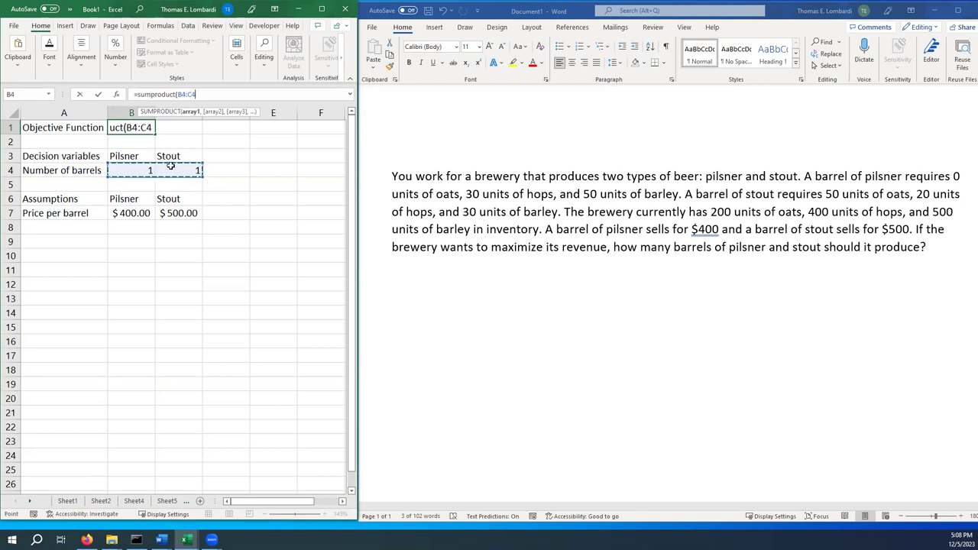
{"action": "type", "text": ","}
{"action": "left_click_drag", "start_coordinate": [134, 214], "coordinate": [176, 217]}
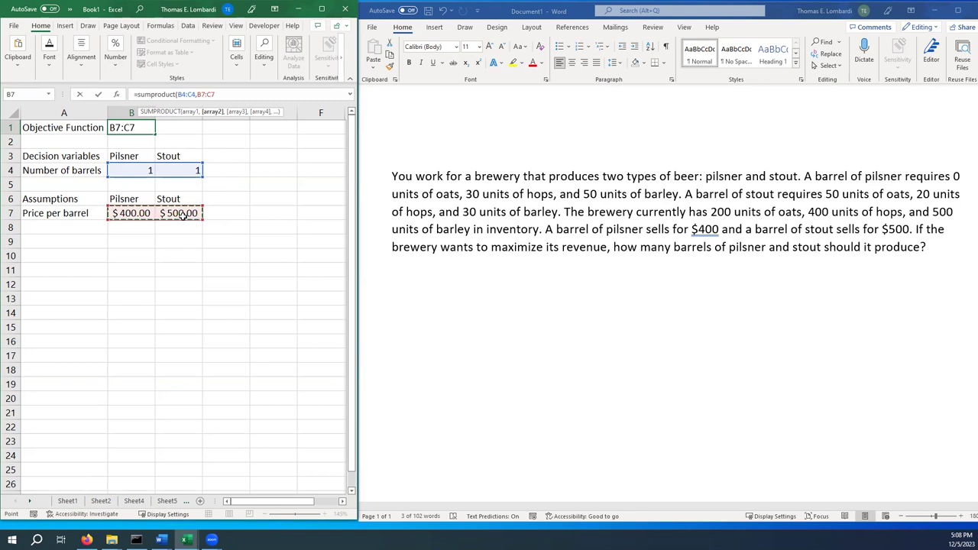
{"action": "type", "text": ")"}
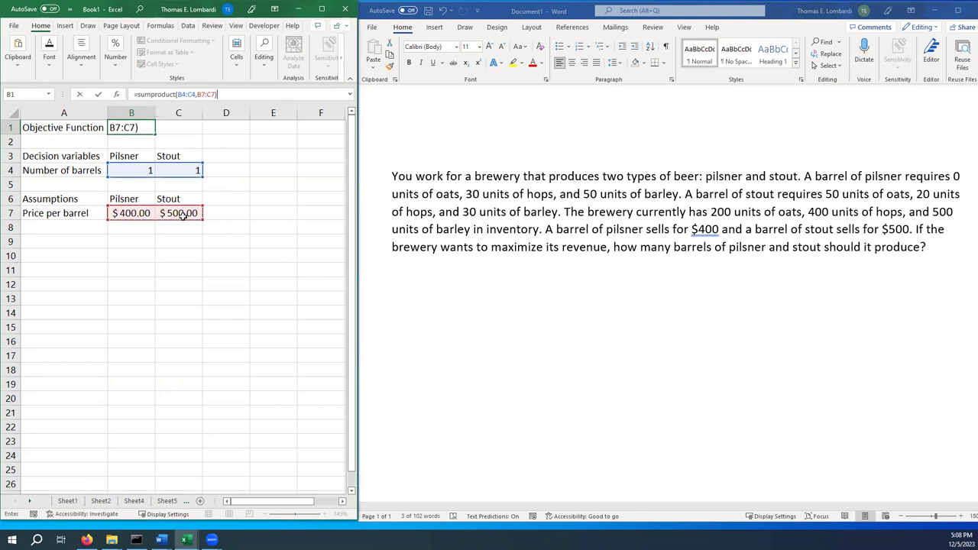
{"action": "left_click", "coordinate": [98, 94]}
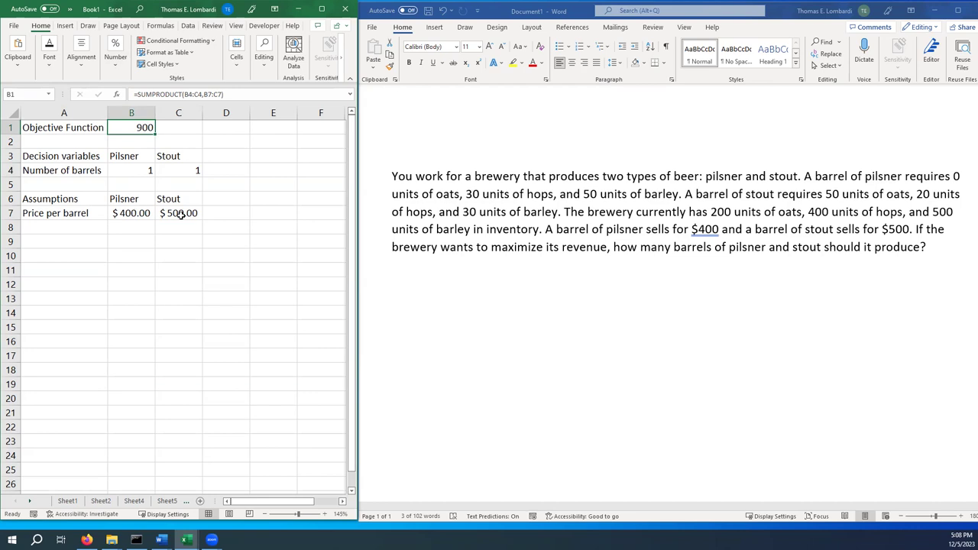
- Apply Accounting format to the B1 revenue total so it shows $900.00
{"action": "left_click", "coordinate": [116, 67]}
{"action": "left_click", "coordinate": [110, 110]}
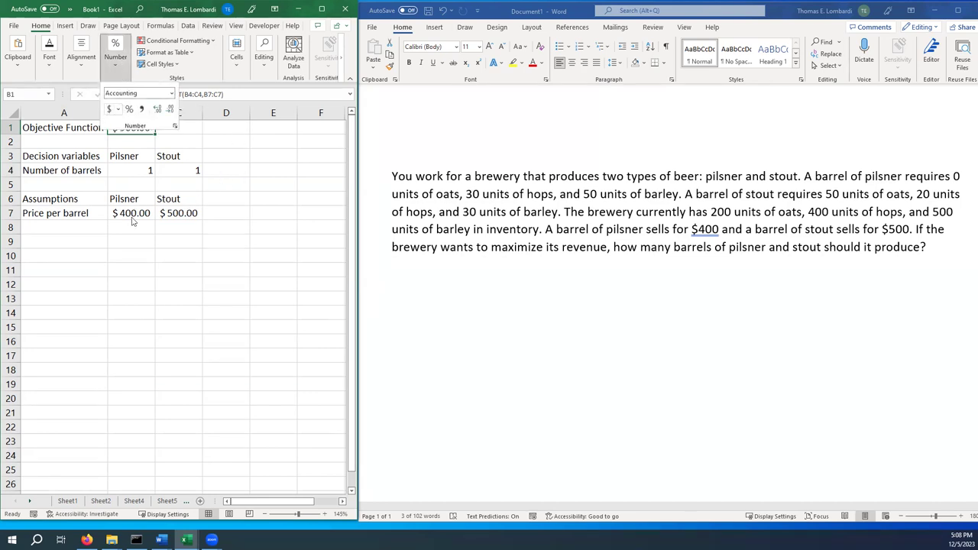
{"action": "left_click", "coordinate": [71, 229]}
{"action": "left_click", "coordinate": [69, 228]}
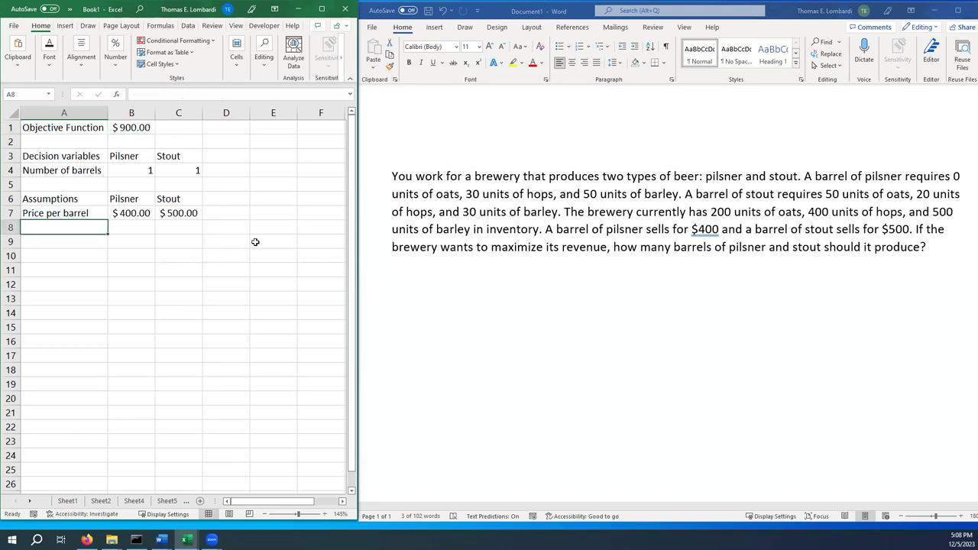
{"action": "left_click", "coordinate": [126, 128]}
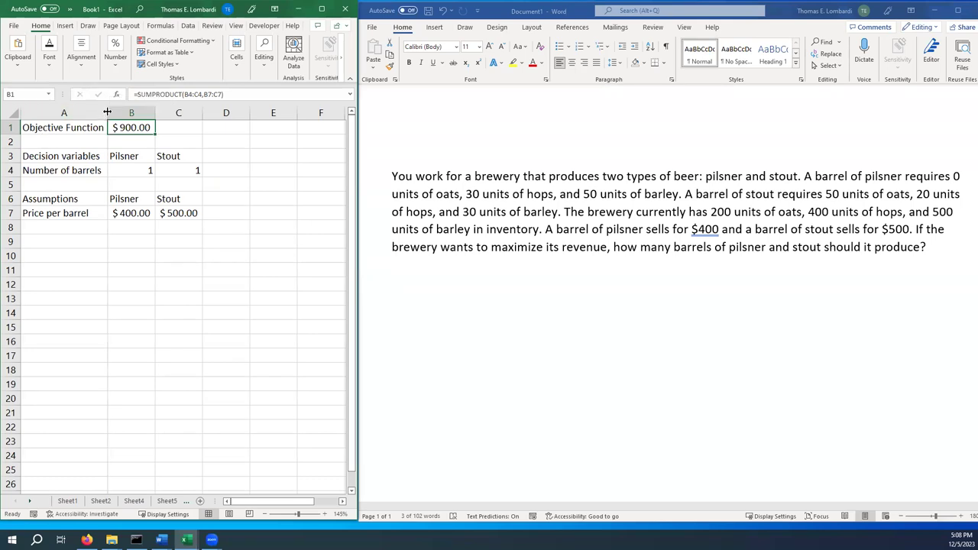
- Append ' (max revenue)' to the A1 label and autofit column A
{"action": "left_click", "coordinate": [65, 127]}
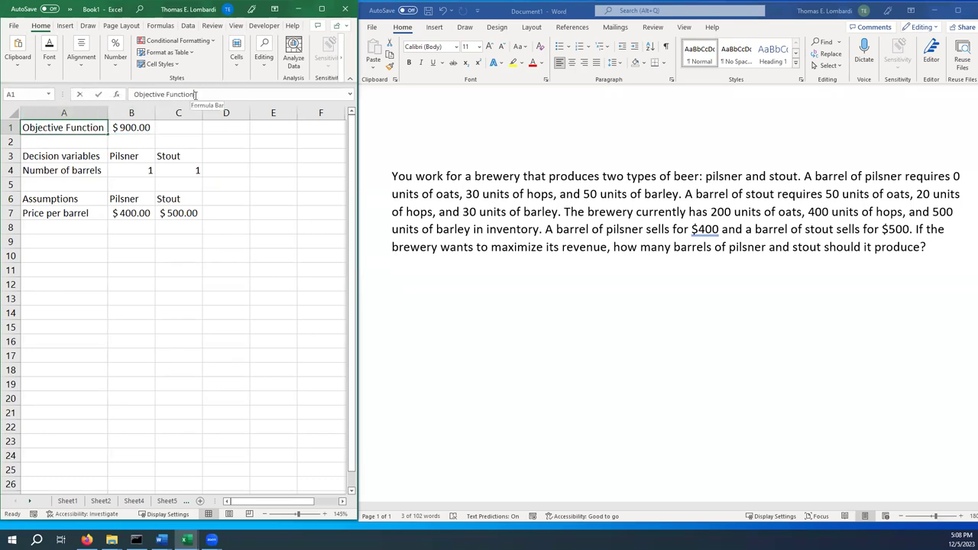
{"action": "left_click", "coordinate": [195, 94]}
{"action": "type", "text": "(ma"}
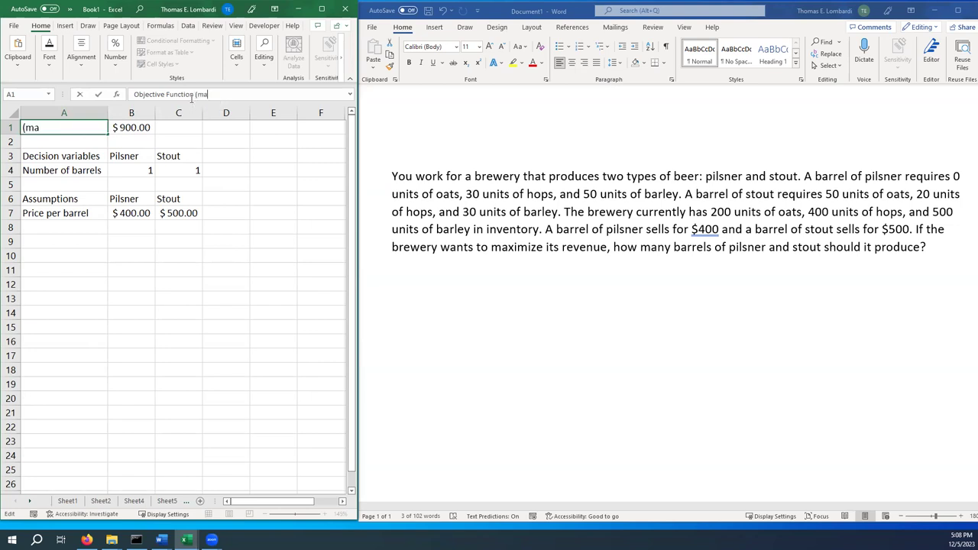
{"action": "type", "text": "x revenue)"}
{"action": "left_click", "coordinate": [46, 242]}
{"action": "double_click", "coordinate": [108, 114]}
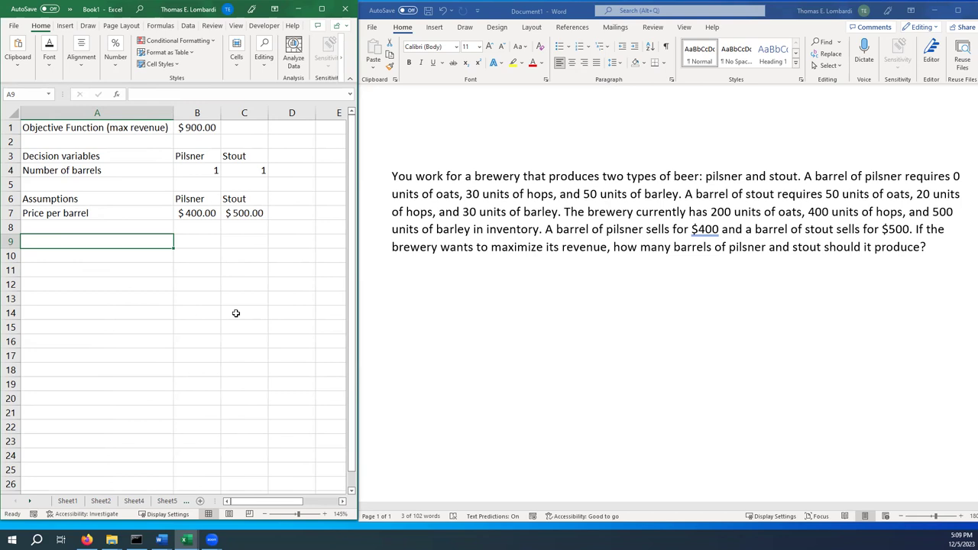
- Add a Constraints heading in A9 with Pilsner and Stout column headings
{"action": "type", "text": "Constra"}
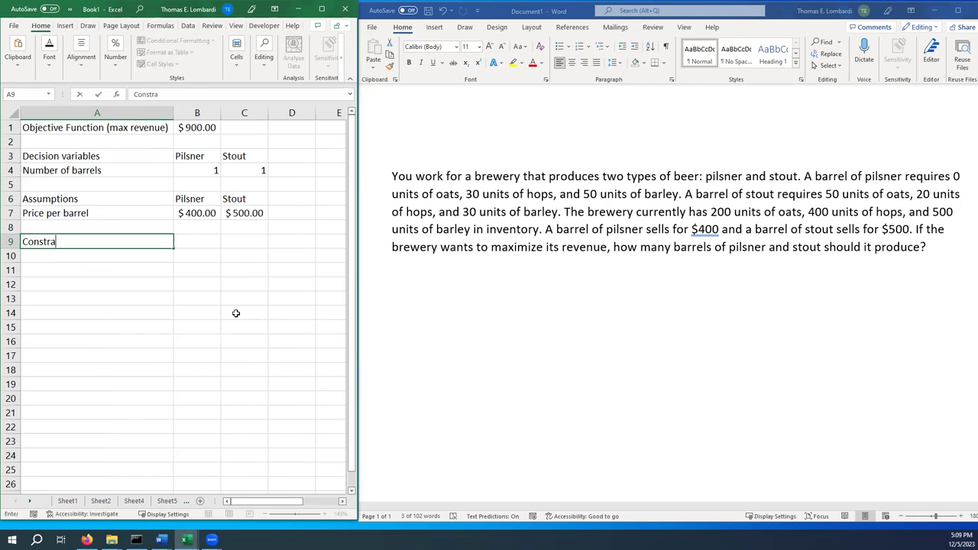
{"action": "type", "text": "ints"}
{"action": "key", "text": "Tab"}
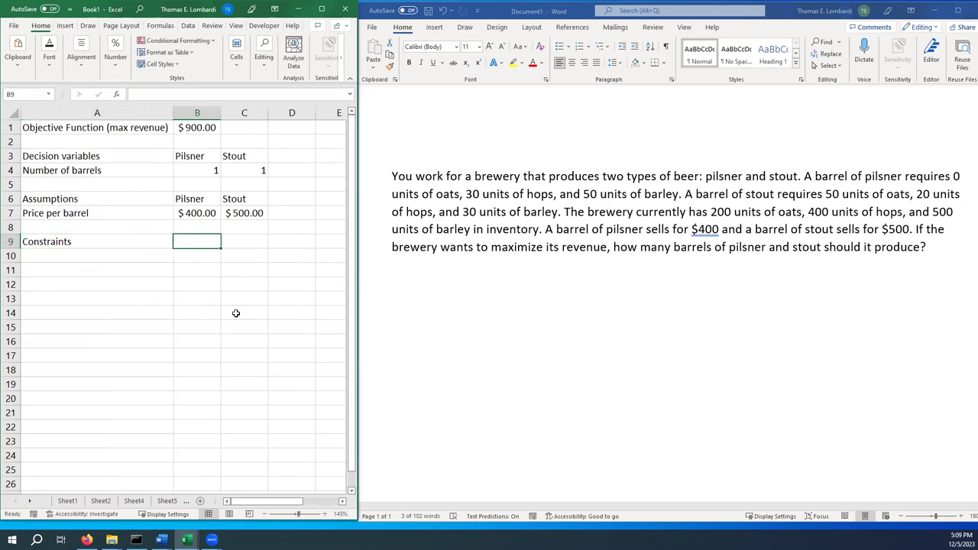
{"action": "type", "text": "Pilsner"}
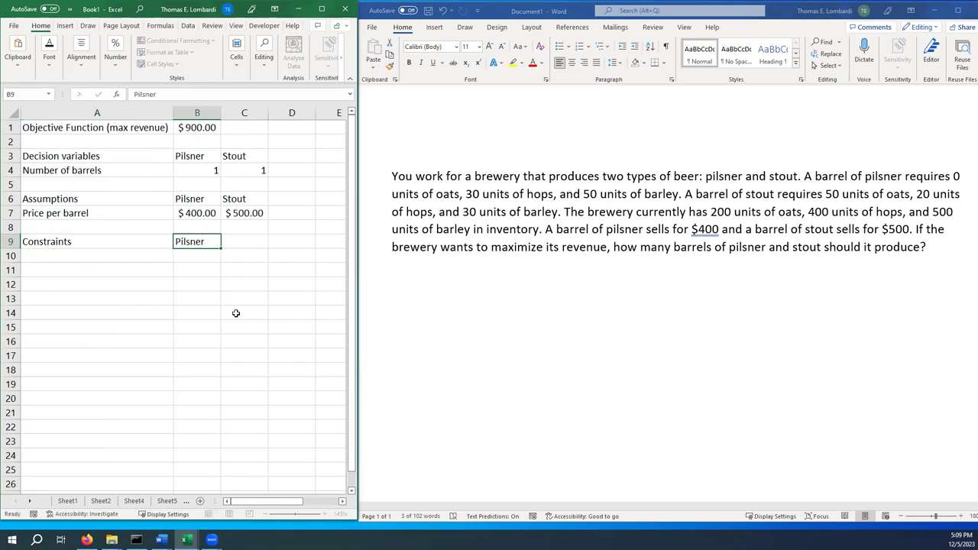
{"action": "key", "text": "Tab"}
{"action": "type", "text": "Stout"}
{"action": "key", "text": "Return"}
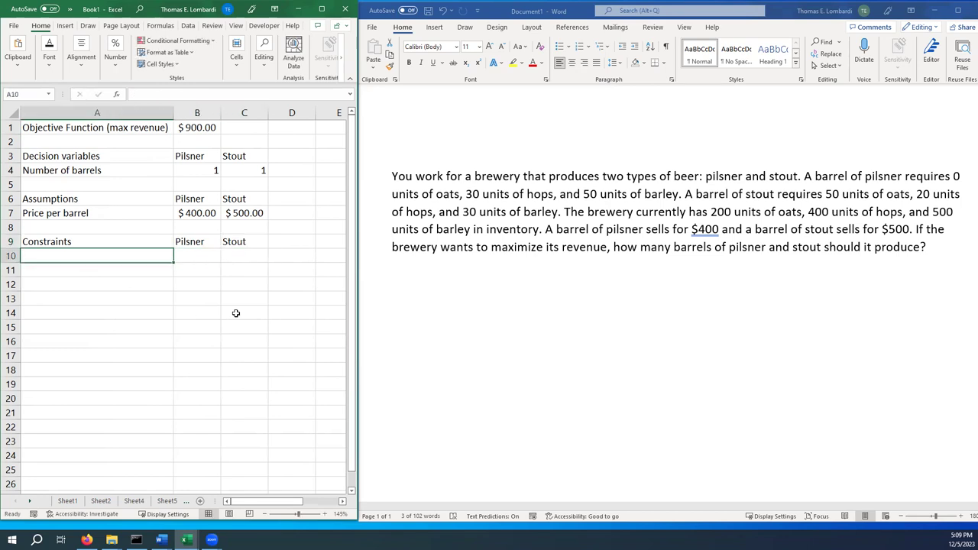
- List the resources oats, hops and barley in A10:A12
{"action": "type", "text": "oats"}
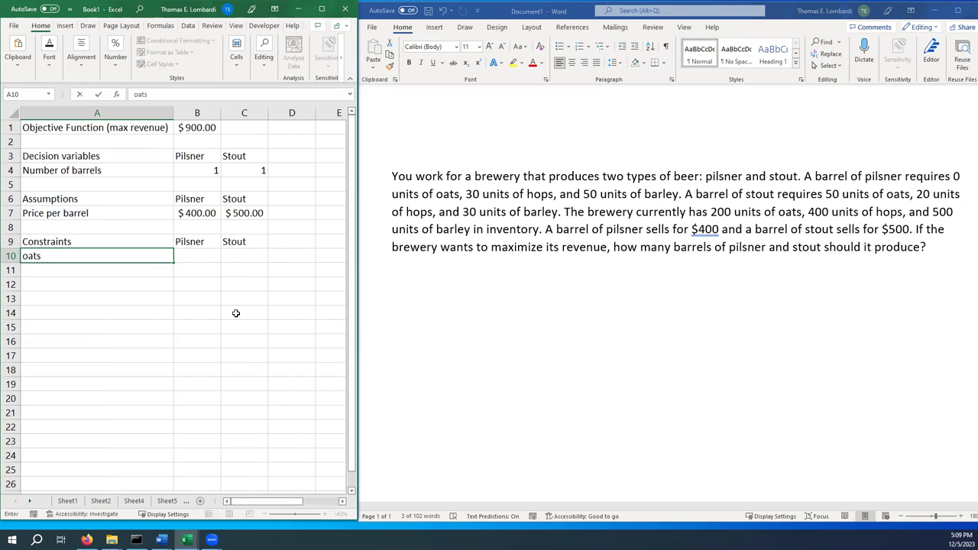
{"action": "key", "text": "Return"}
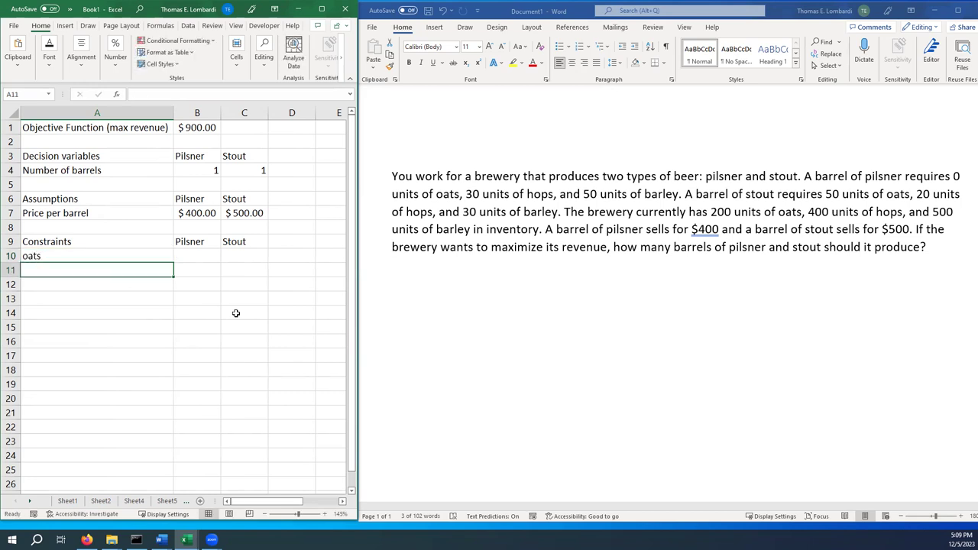
{"action": "type", "text": "hops"}
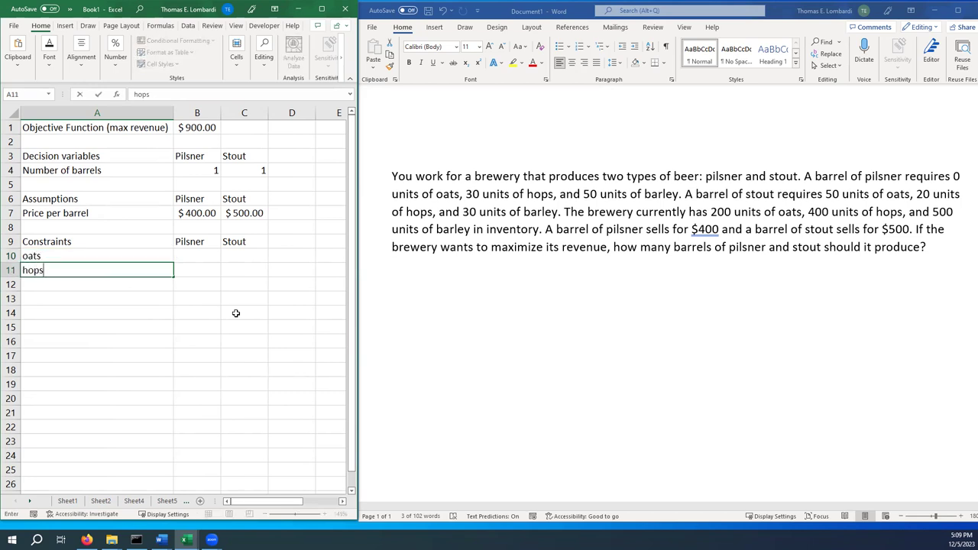
{"action": "key", "text": "Return"}
{"action": "type", "text": "barley"}
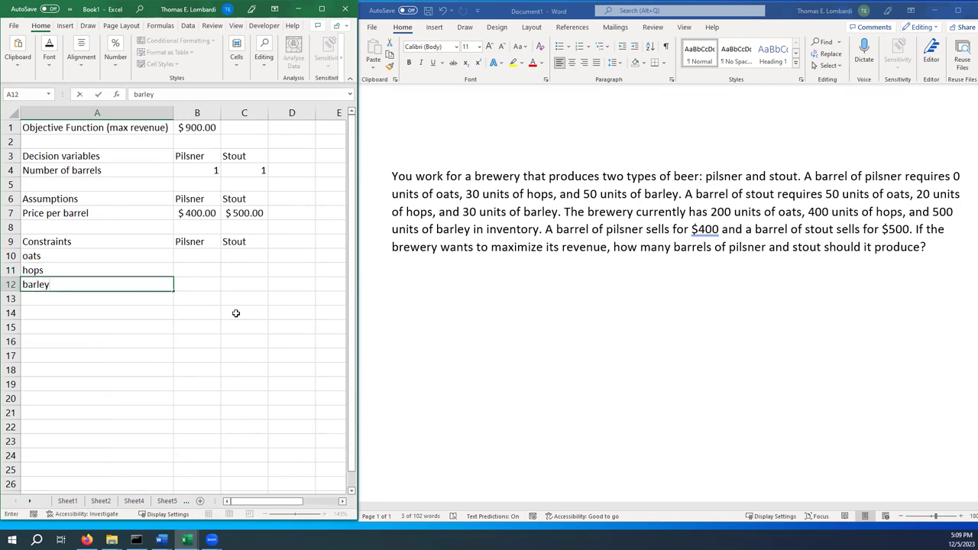
{"action": "key", "text": "Tab"}
{"action": "key", "text": "Up"}
{"action": "key", "text": "Up"}
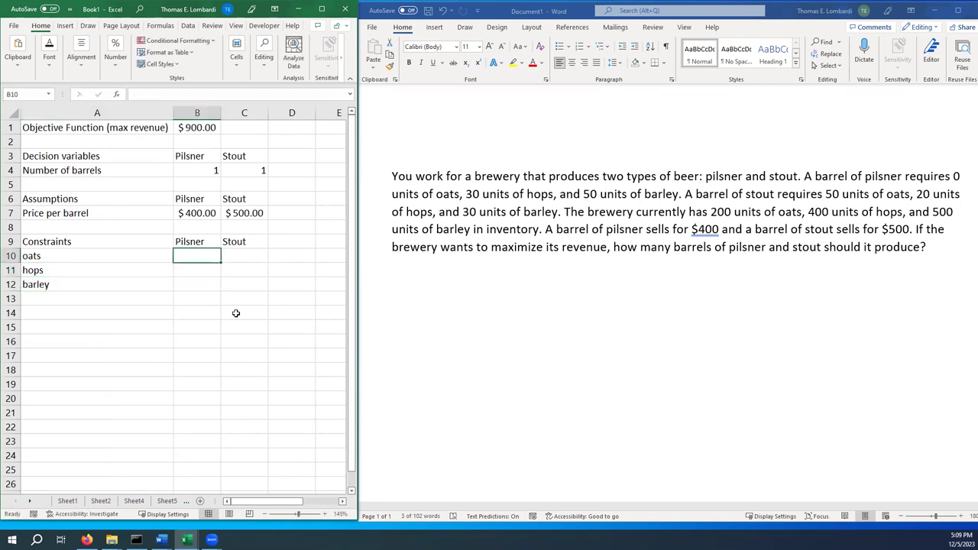
- Enter pilsner's requirements of 0, 30 and 50 for oats, hops and barley in B10:B12
{"action": "left_click", "coordinate": [877, 183]}
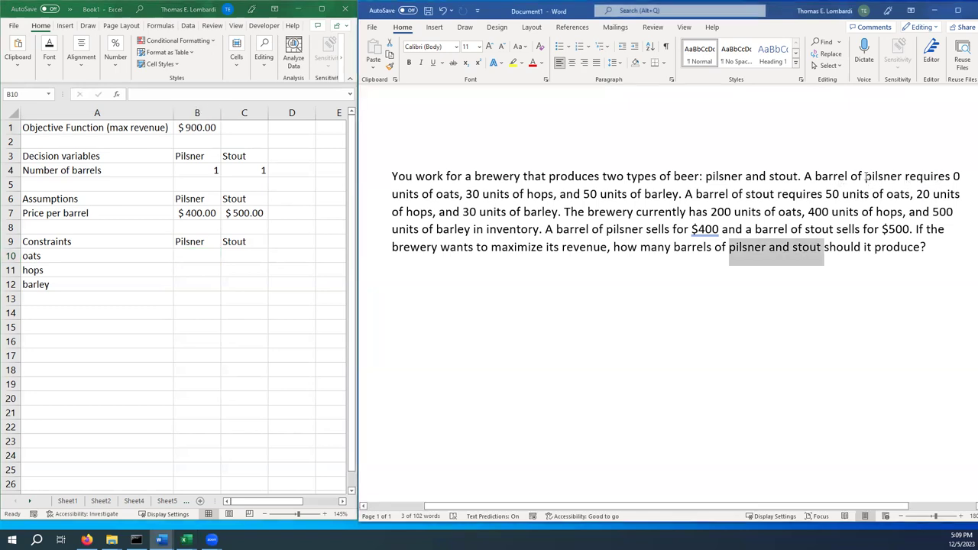
{"action": "left_click_drag", "start_coordinate": [865, 176], "coordinate": [678, 194]}
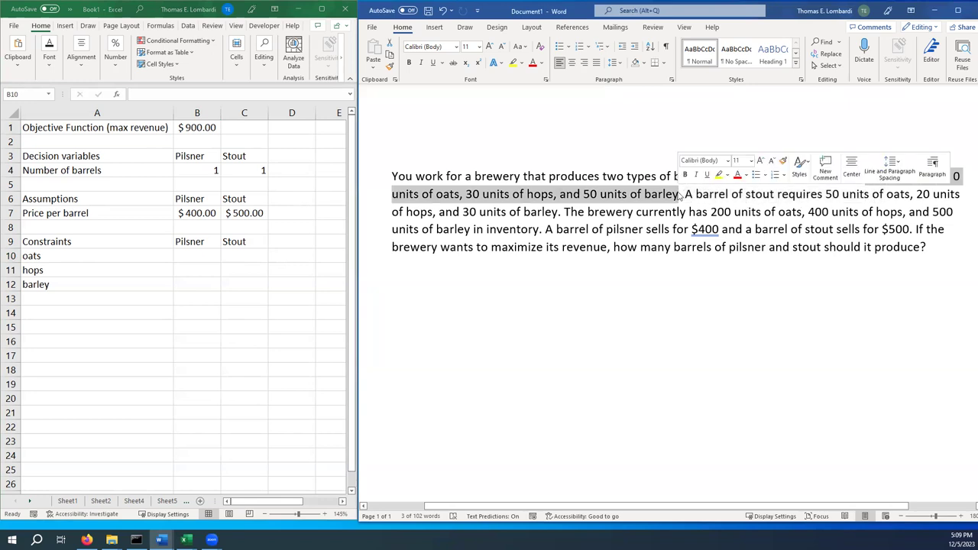
{"action": "left_click", "coordinate": [183, 256]}
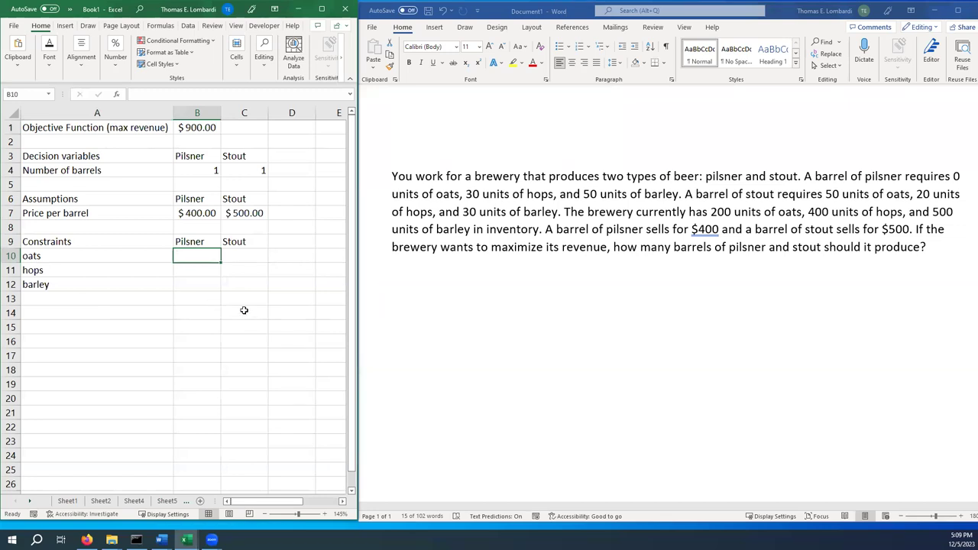
{"action": "type", "text": "0"}
{"action": "key", "text": "Return"}
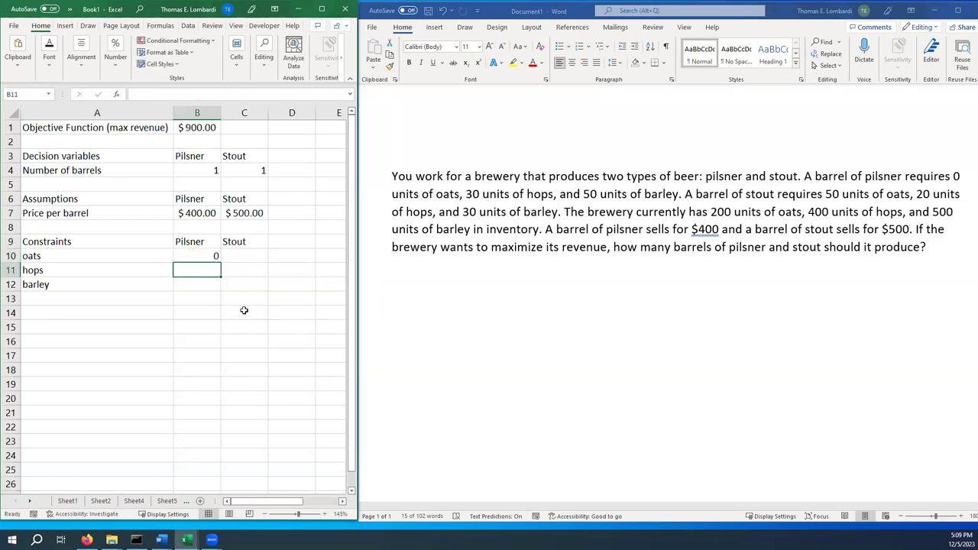
{"action": "type", "text": "30"}
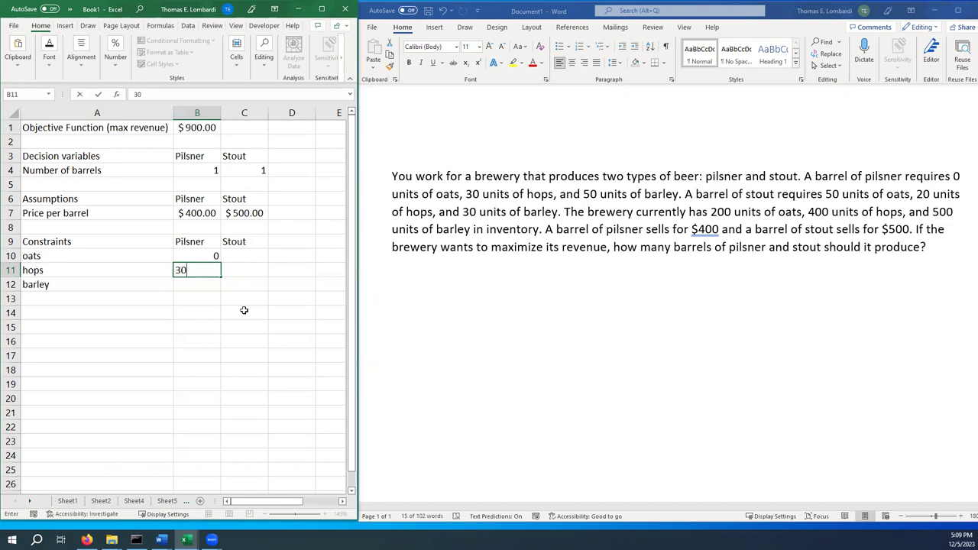
{"action": "key", "text": "Return"}
{"action": "type", "text": "50"}
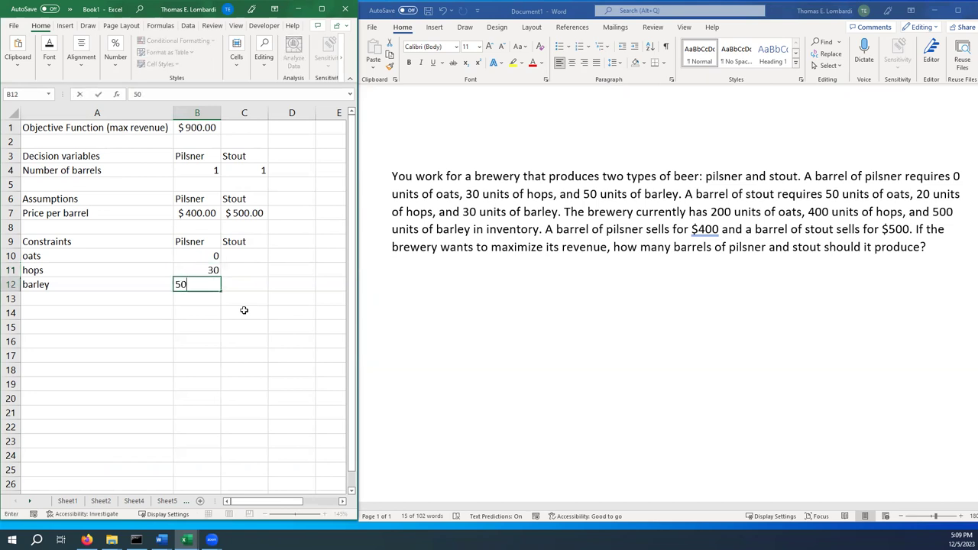
{"action": "key", "text": "Tab"}
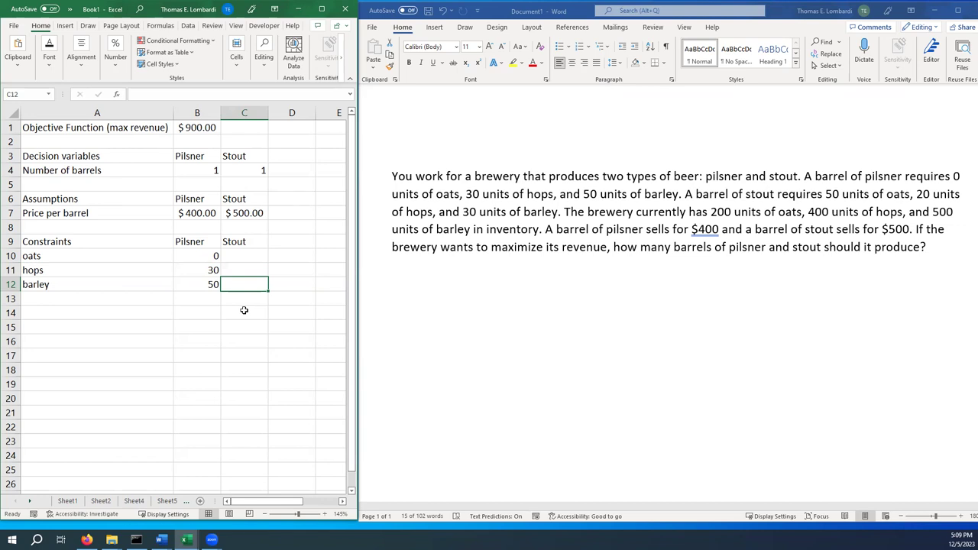
- Enter stout's requirements of 50, 20 and 30 in C10:C12
{"action": "key", "text": "Up"}
{"action": "key", "text": "Up"}
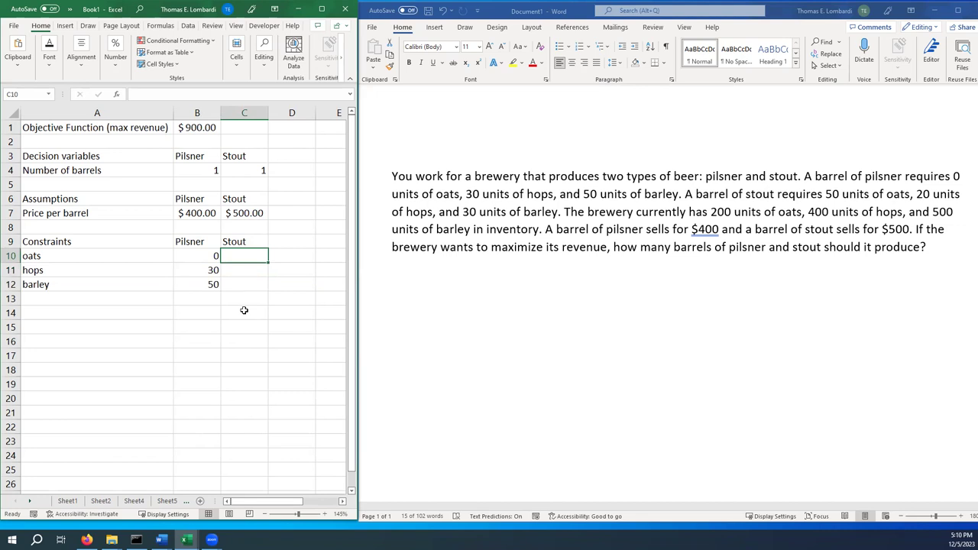
{"action": "type", "text": "50"}
{"action": "key", "text": "Return"}
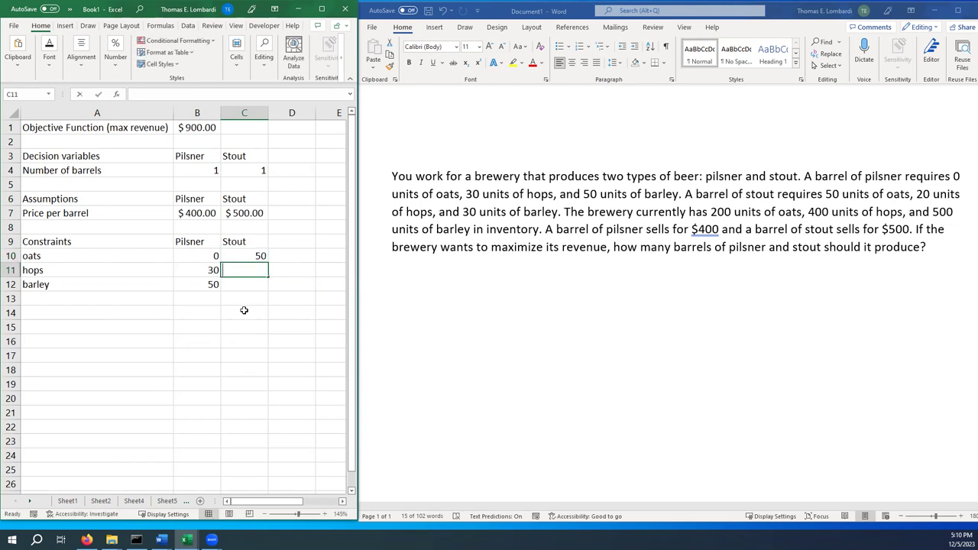
{"action": "type", "text": "20"}
{"action": "key", "text": "Return"}
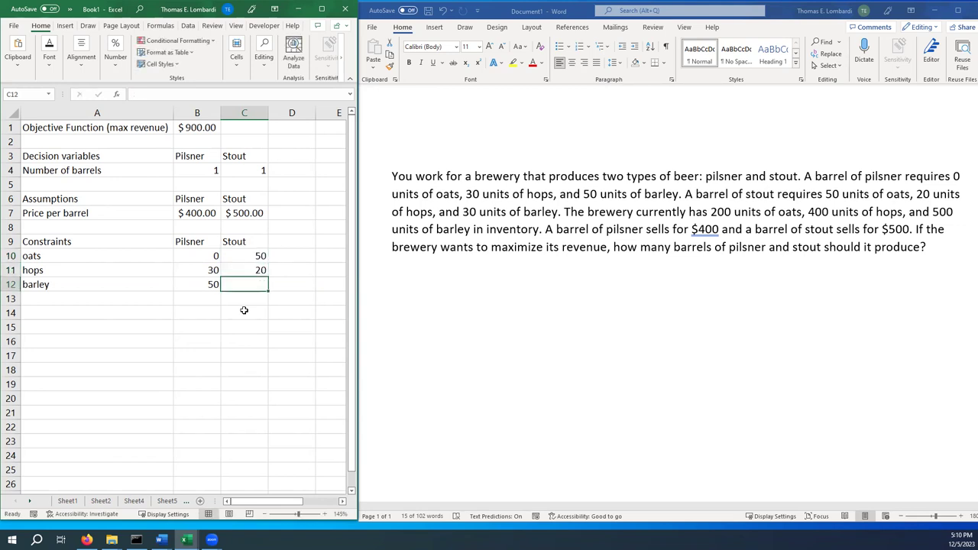
{"action": "type", "text": "30"}
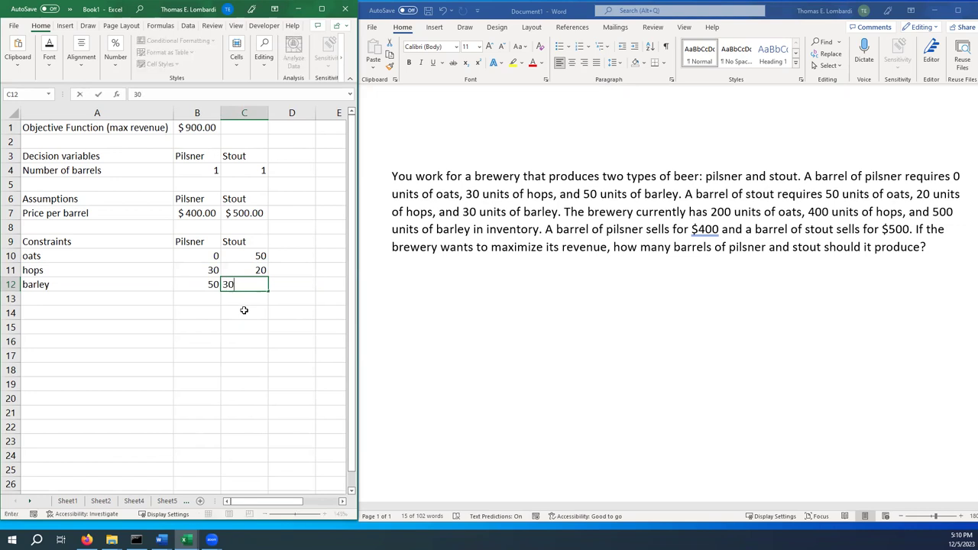
{"action": "key", "text": "Return"}
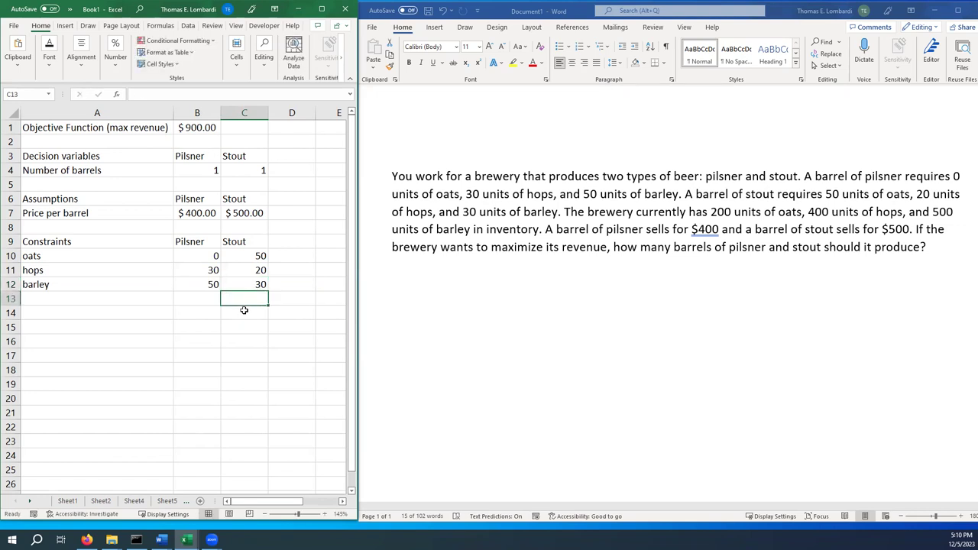
- Add a 'Used' column heading in D9
{"action": "left_click", "coordinate": [274, 243]}
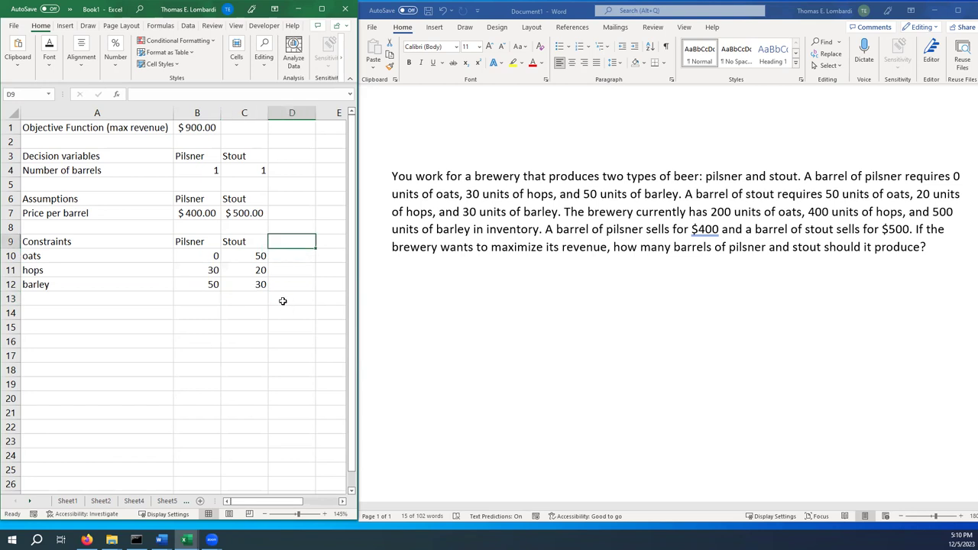
{"action": "type", "text": "U"}
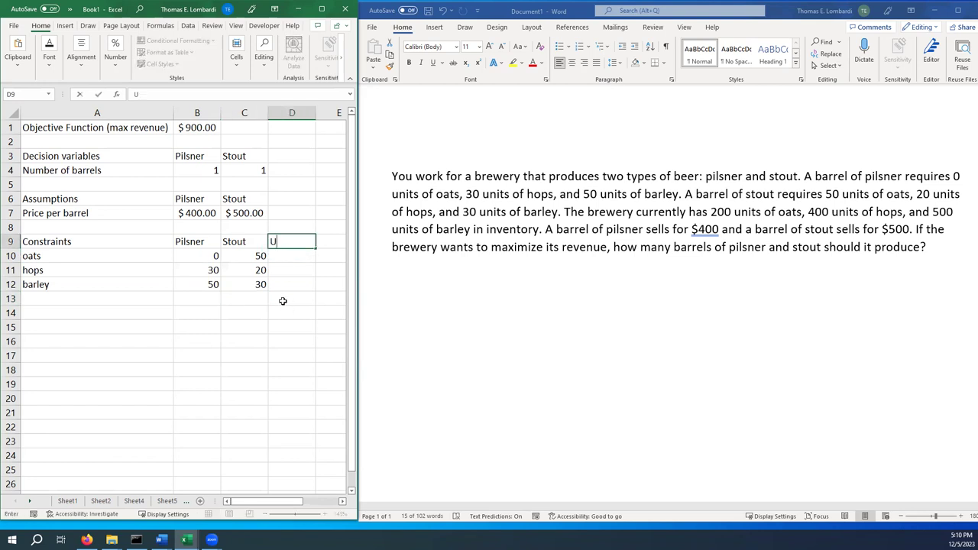
{"action": "type", "text": "sed"}
{"action": "key", "text": "Return"}
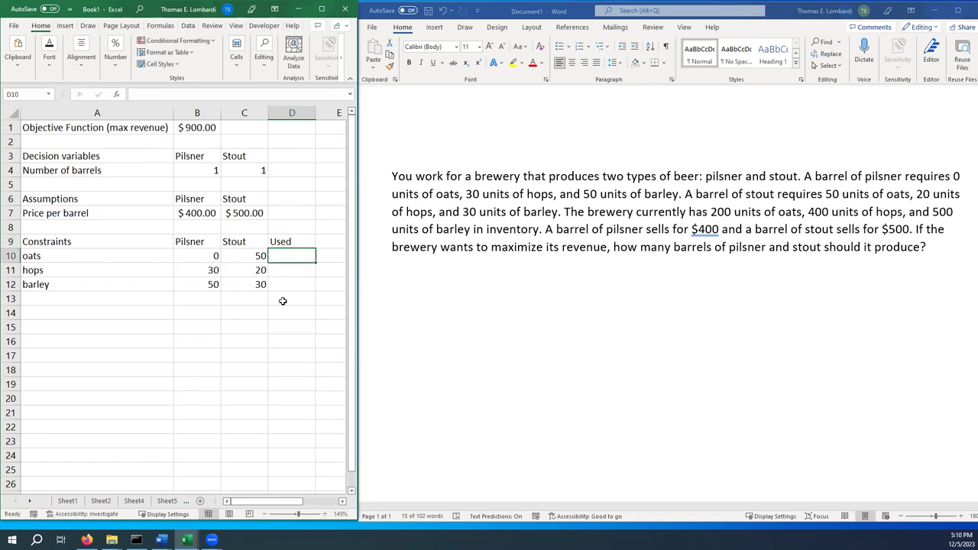
- Enter =SUMPRODUCT($B$4:$C$4,B10:C10) in D10, giving 50 units of oats used
{"action": "key", "text": "F2"}
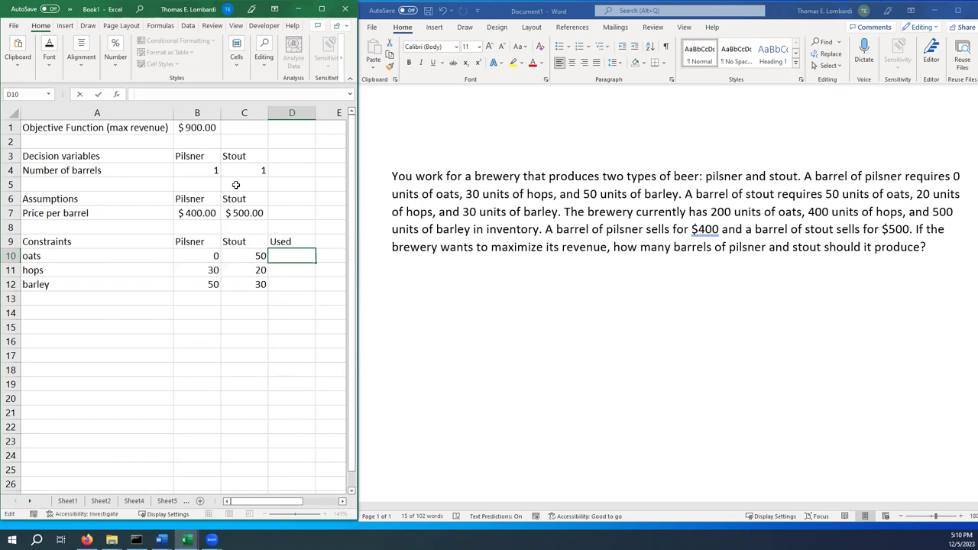
{"action": "type", "text": "=sumproduct"}
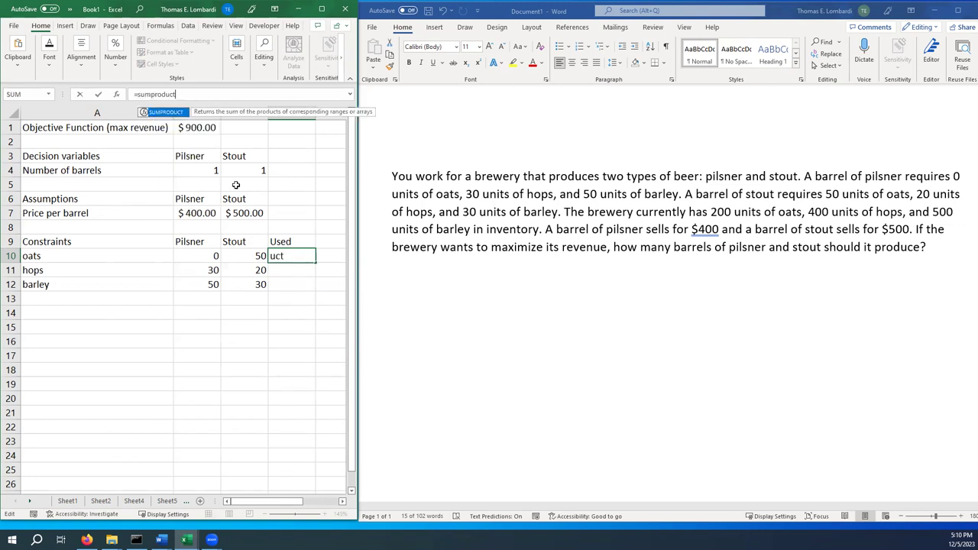
{"action": "type", "text": "("}
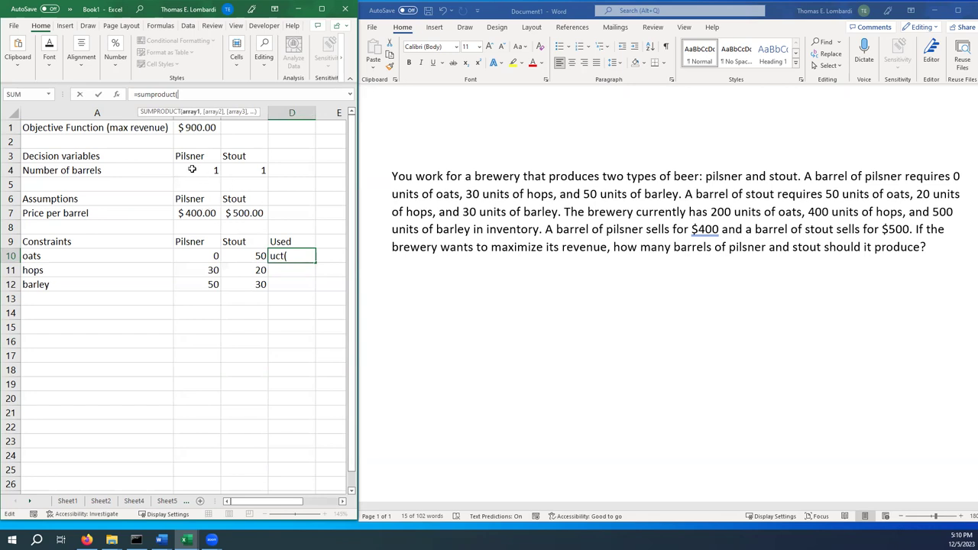
{"action": "left_click_drag", "start_coordinate": [192, 169], "coordinate": [229, 168]}
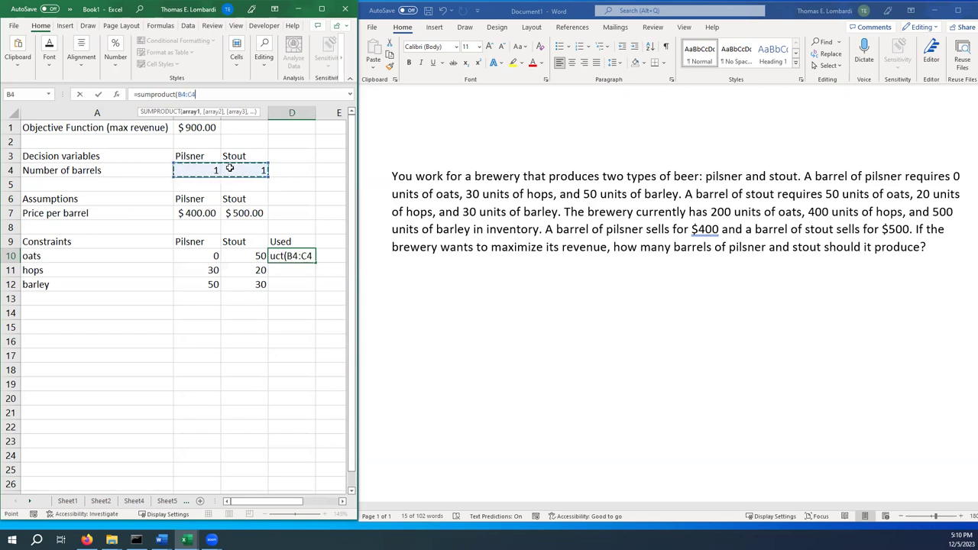
{"action": "left_click", "coordinate": [175, 93]}
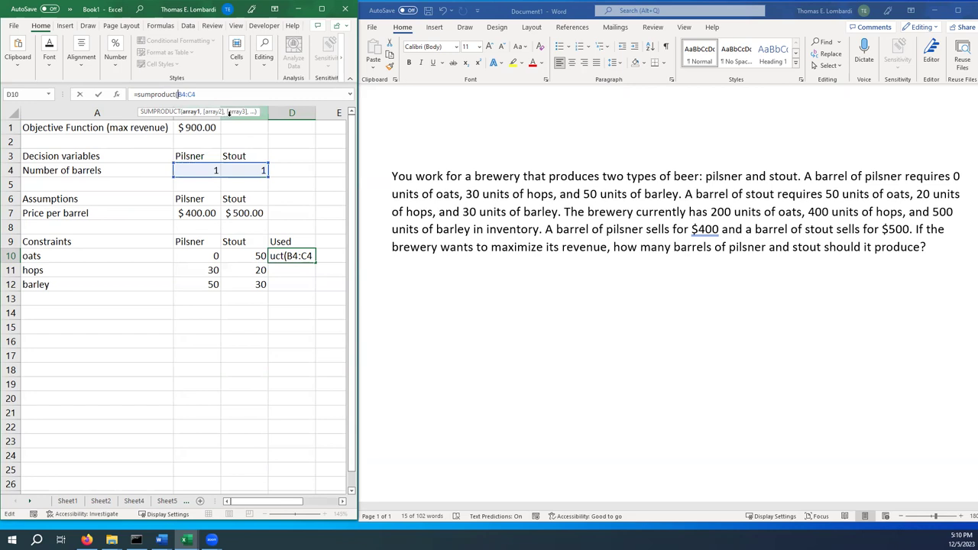
{"action": "type", "text": "$B$"}
{"action": "key", "text": "Right"}
{"action": "key", "text": "Right"}
{"action": "type", "text": "$"}
{"action": "key", "text": "Right"}
{"action": "type", "text": "$4)"}
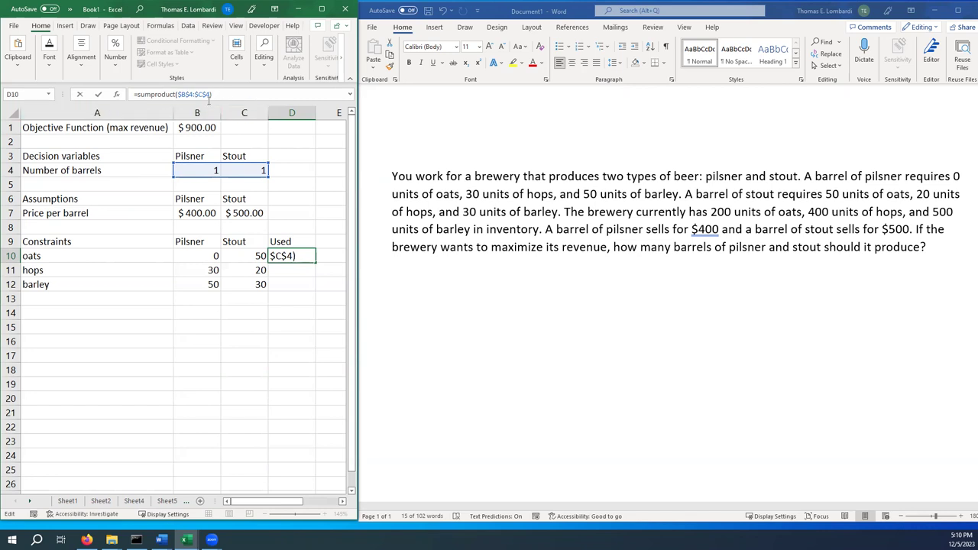
{"action": "left_click", "coordinate": [211, 95]}
{"action": "type", "text": ","}
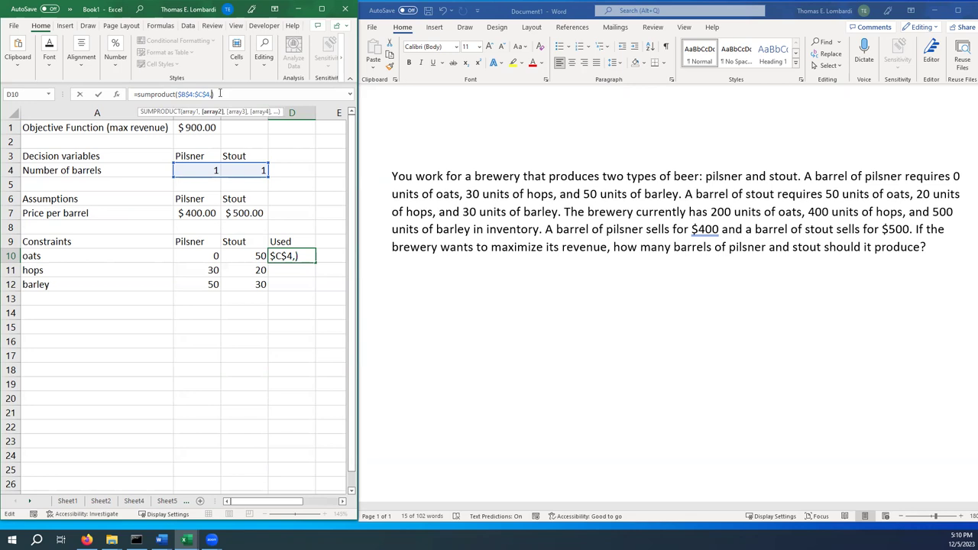
{"action": "left_click_drag", "start_coordinate": [197, 256], "coordinate": [233, 253]}
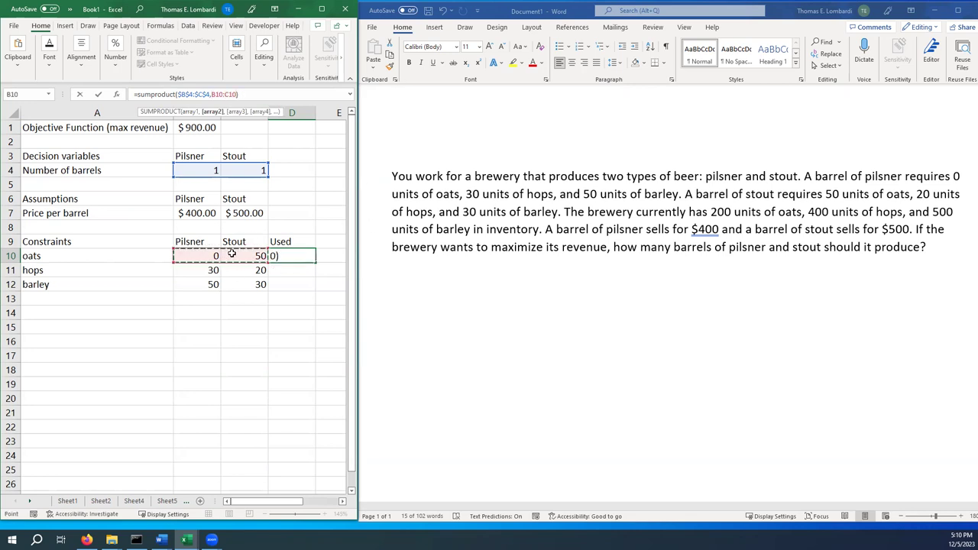
{"action": "type", "text": ")"}
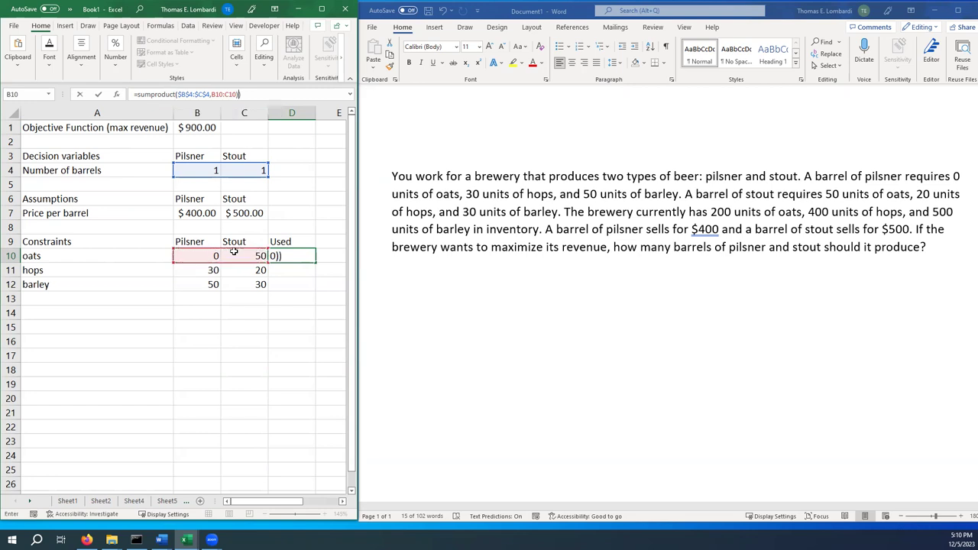
{"action": "key", "text": "BackSpace"}
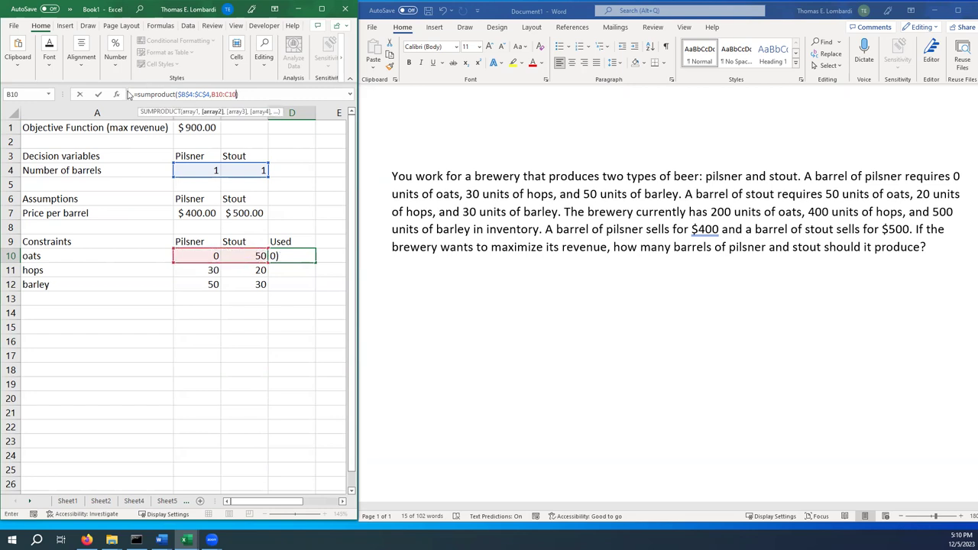
{"action": "left_click", "coordinate": [97, 94]}
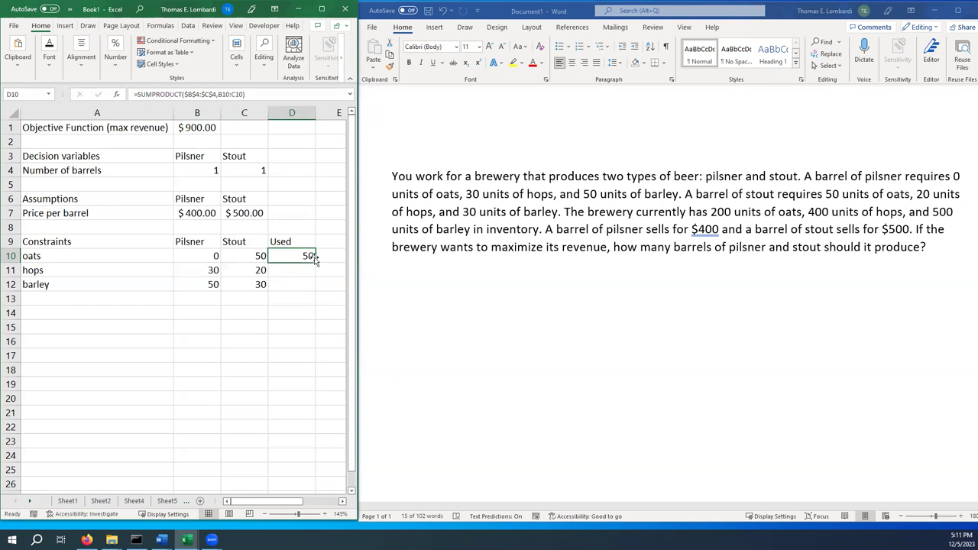
- Fill the D10 SUMPRODUCT formula down to D12, showing 50 hops and 80 barley used
{"action": "left_click_drag", "start_coordinate": [314, 263], "coordinate": [315, 290]}
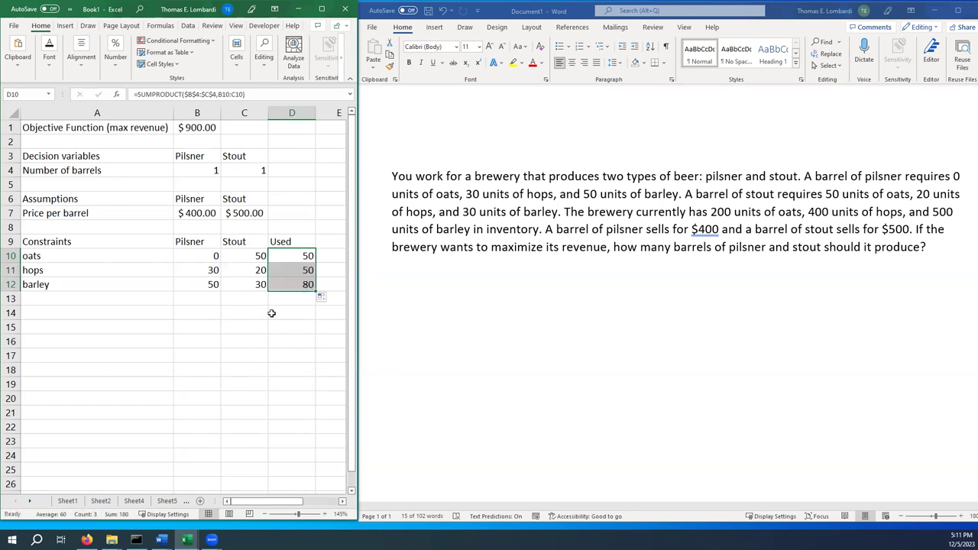
{"action": "left_click", "coordinate": [204, 170]}
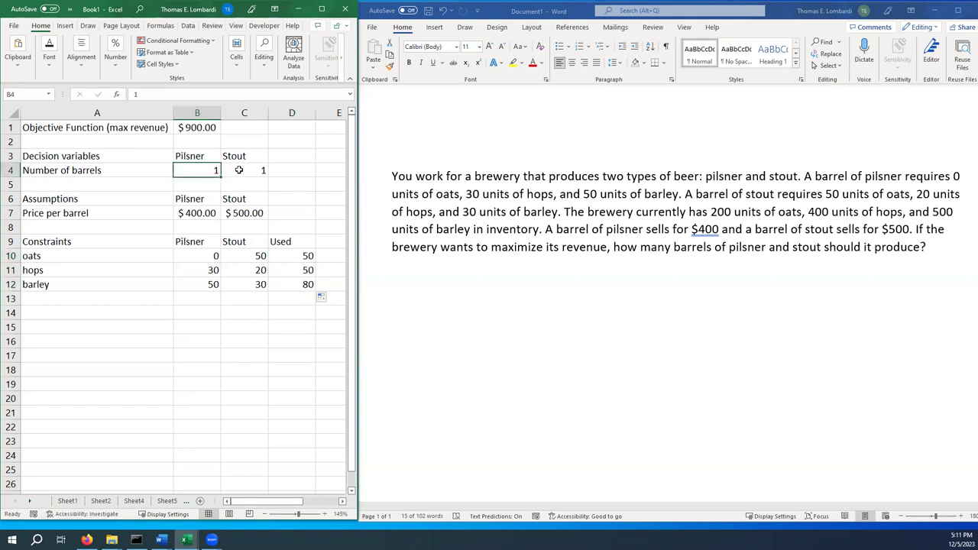
{"action": "left_click", "coordinate": [239, 170]}
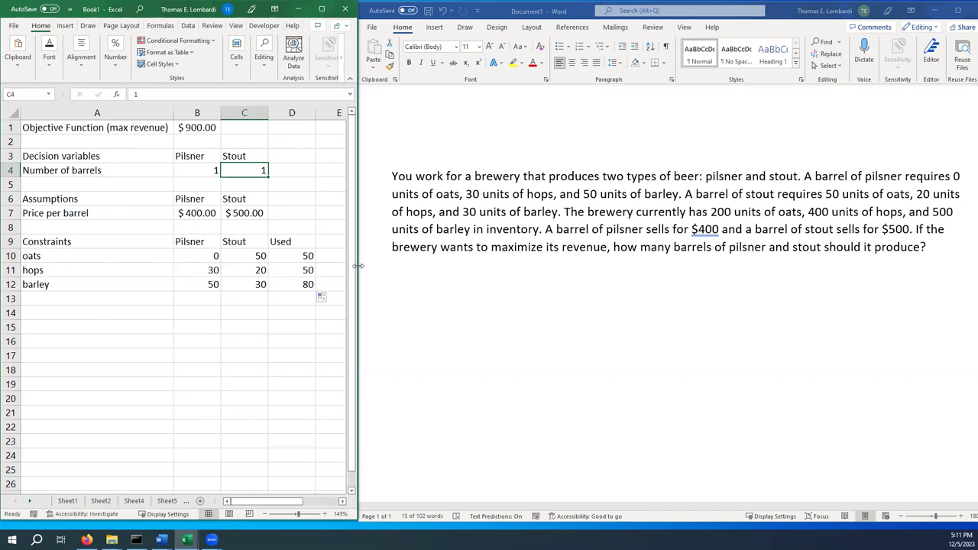
- Add a Limits heading in F9 with limits 200, 400 and 500 in F10:F12
{"action": "left_click_drag", "start_coordinate": [358, 266], "coordinate": [501, 266]}
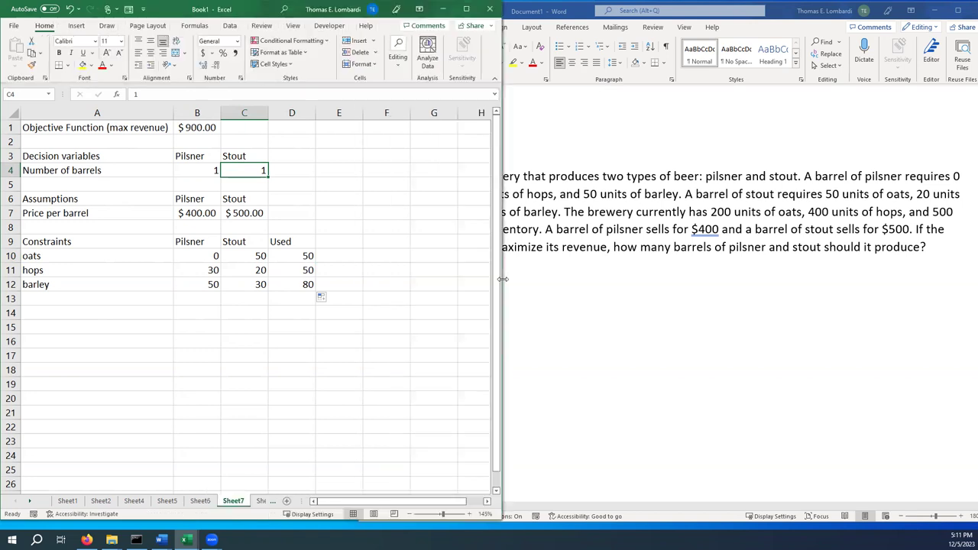
{"action": "left_click", "coordinate": [331, 243]}
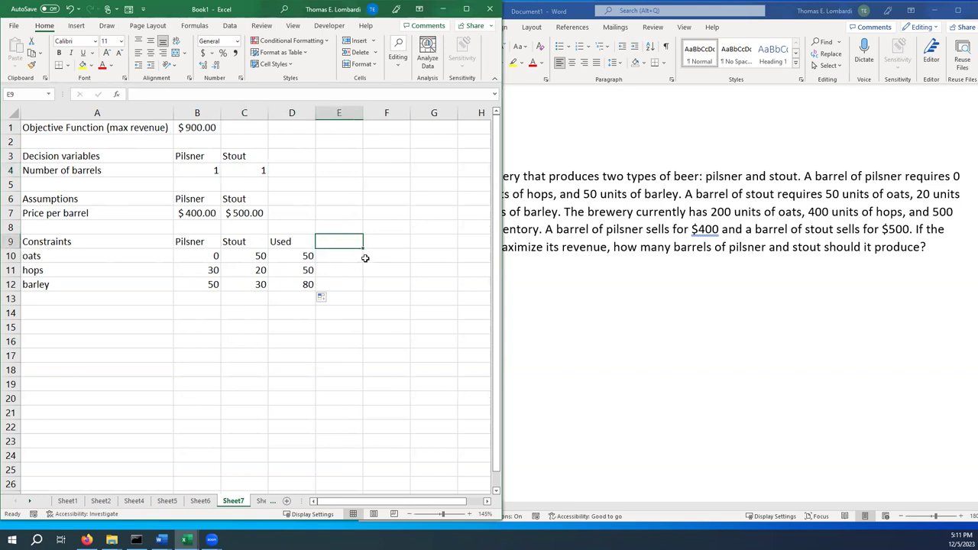
{"action": "left_click", "coordinate": [370, 243]}
{"action": "type", "text": "Limits"}
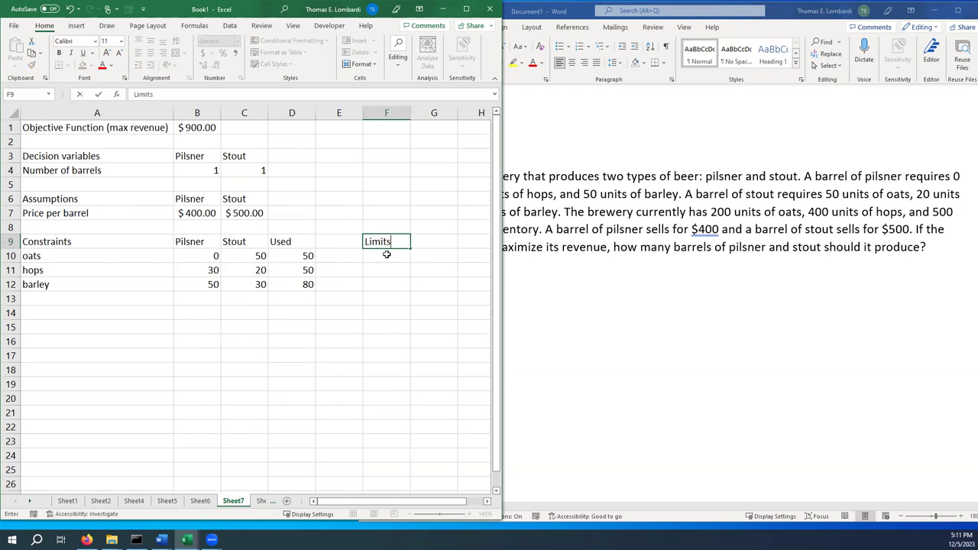
{"action": "key", "text": "Return"}
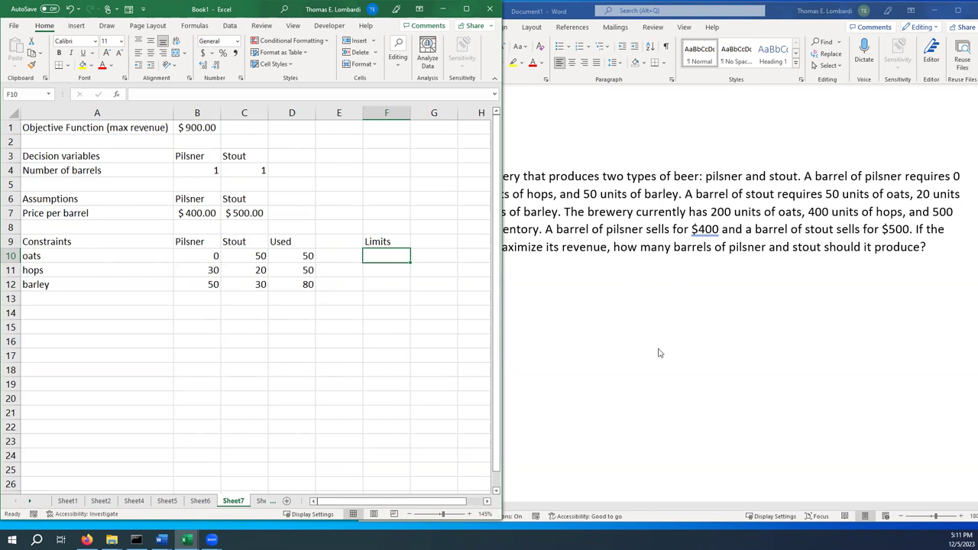
{"action": "type", "text": "200"}
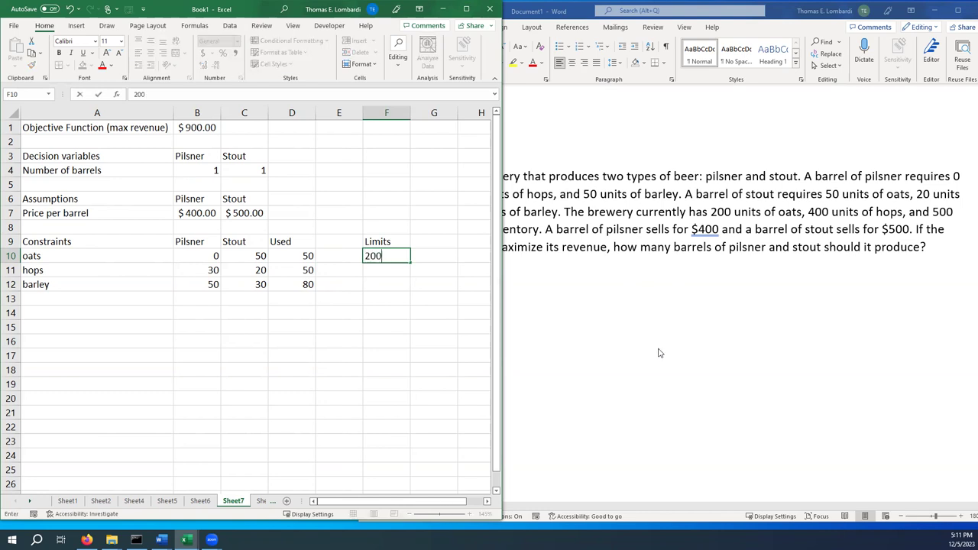
{"action": "key", "text": "Return"}
{"action": "type", "text": "40"}
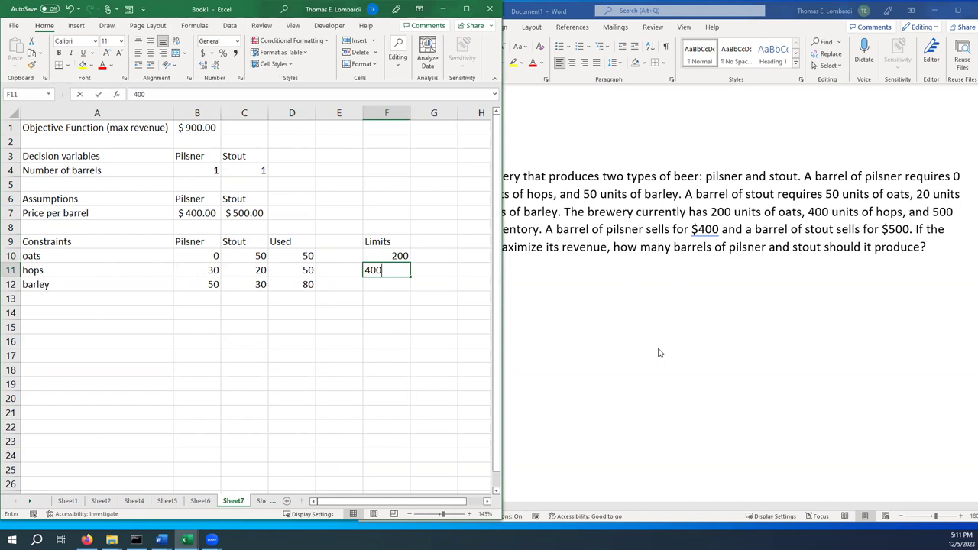
{"action": "type", "text": "0"}
{"action": "key", "text": "Return"}
{"action": "type", "text": "500"}
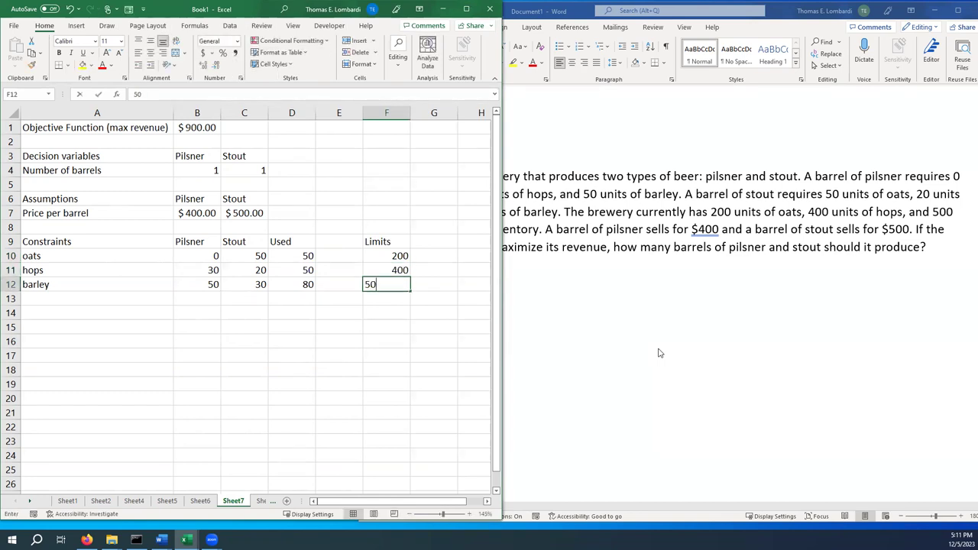
{"action": "key", "text": "Left"}
- Enter a <= sign in E10, E11 and E12 beside each Used value
{"action": "key", "text": "Up"}
{"action": "key", "text": "Up"}
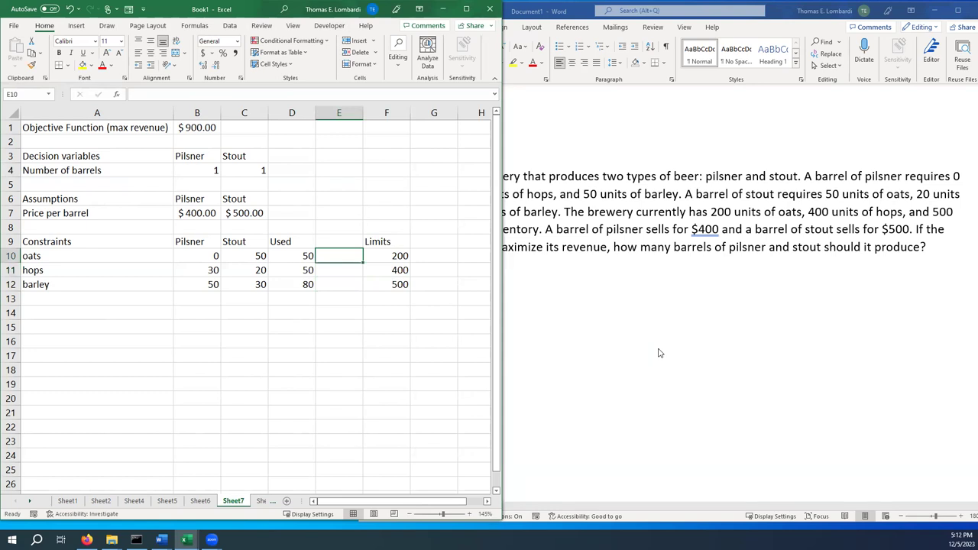
{"action": "type", "text": "<="}
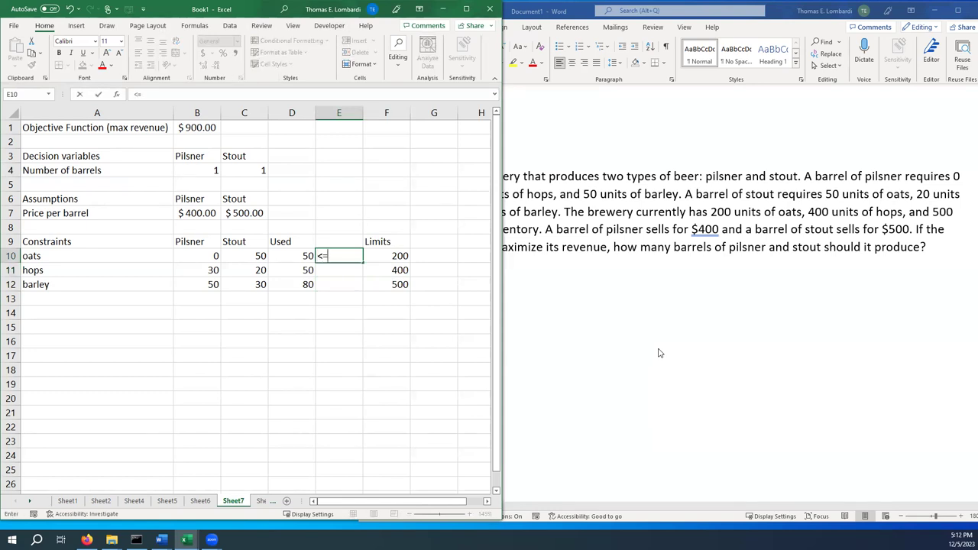
{"action": "key", "text": "Return"}
{"action": "type", "text": "<="}
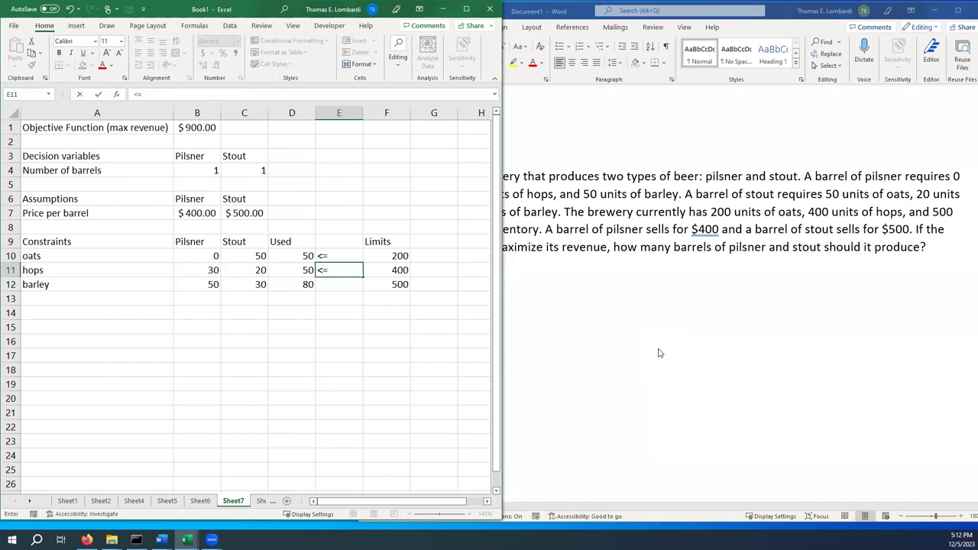
{"action": "key", "text": "Return"}
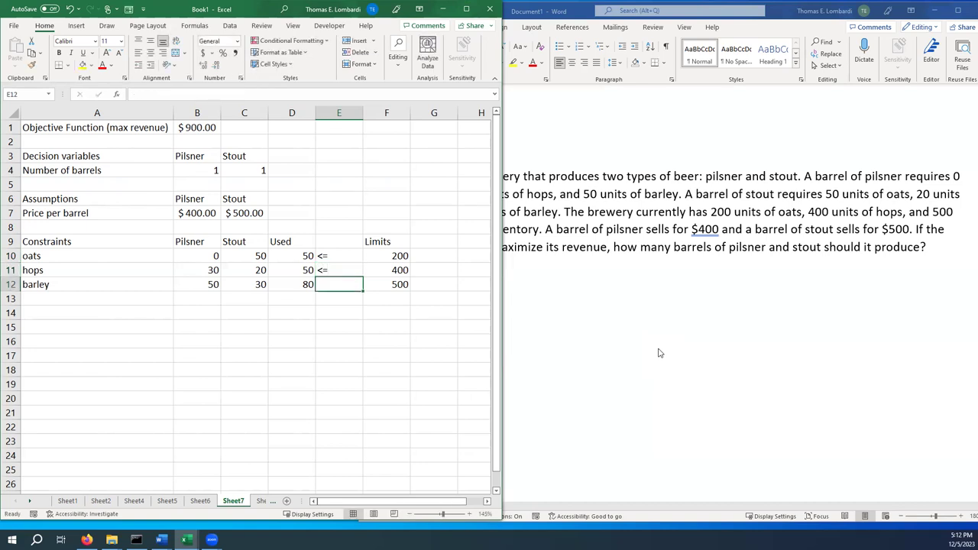
{"action": "type", "text": "<="}
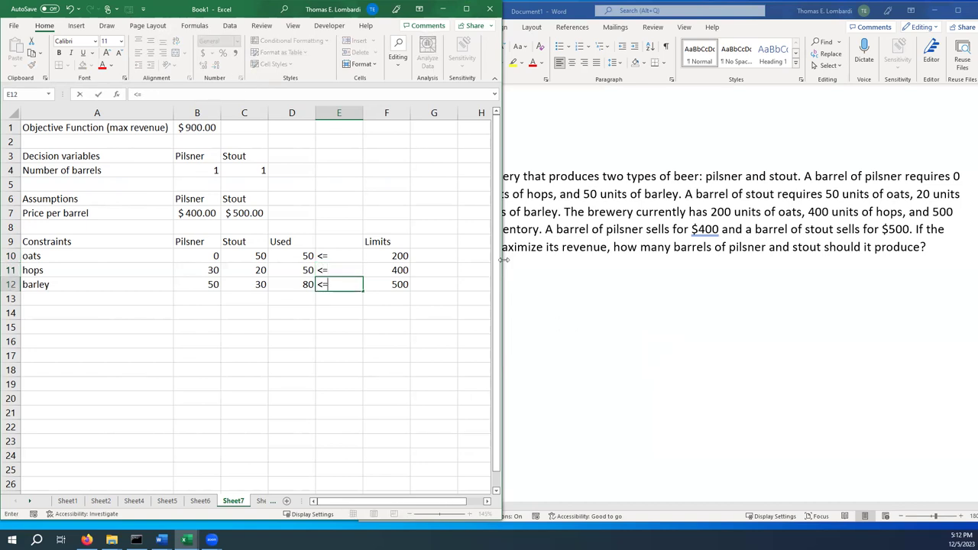
{"action": "left_click", "coordinate": [339, 243]}
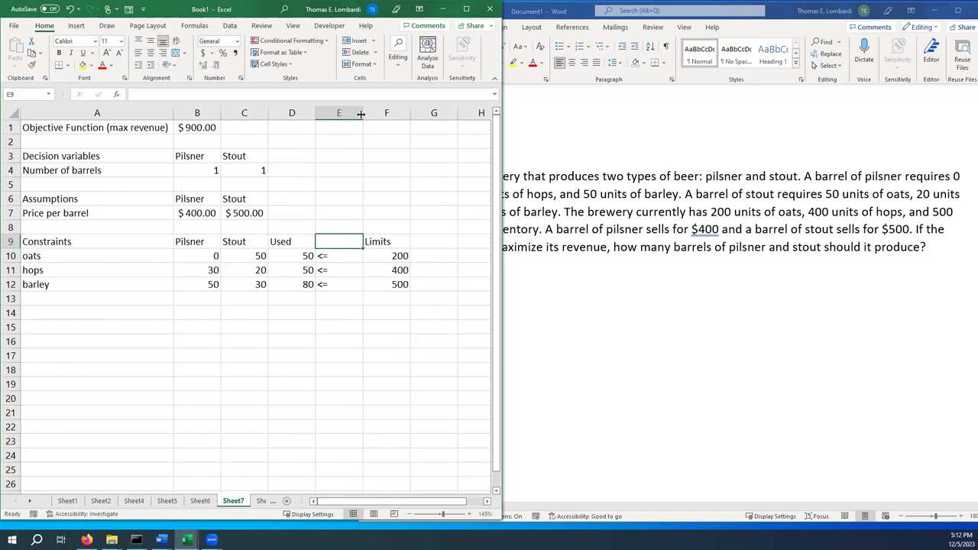
- Autofit columns E, F and D to the <= signs, limit values and used values
{"action": "double_click", "coordinate": [363, 112]}
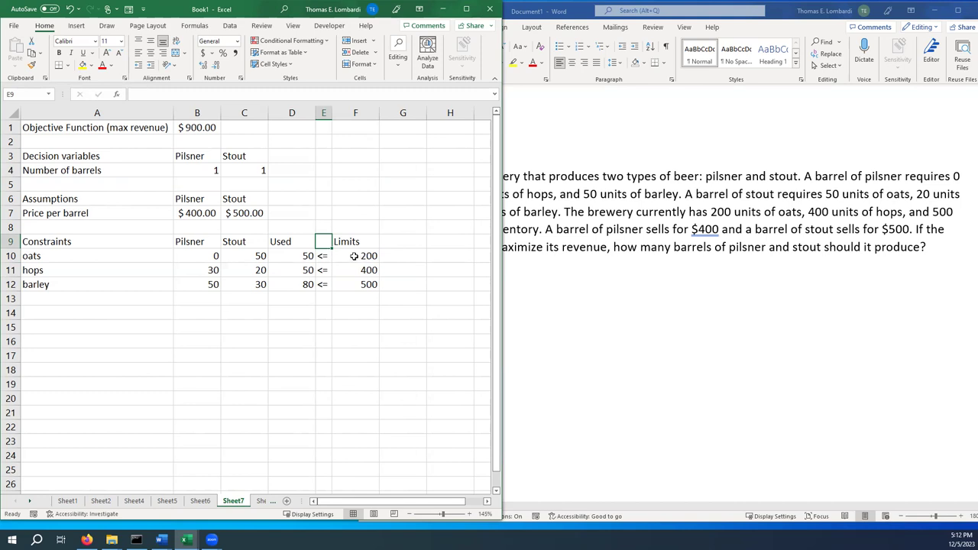
{"action": "double_click", "coordinate": [379, 112]}
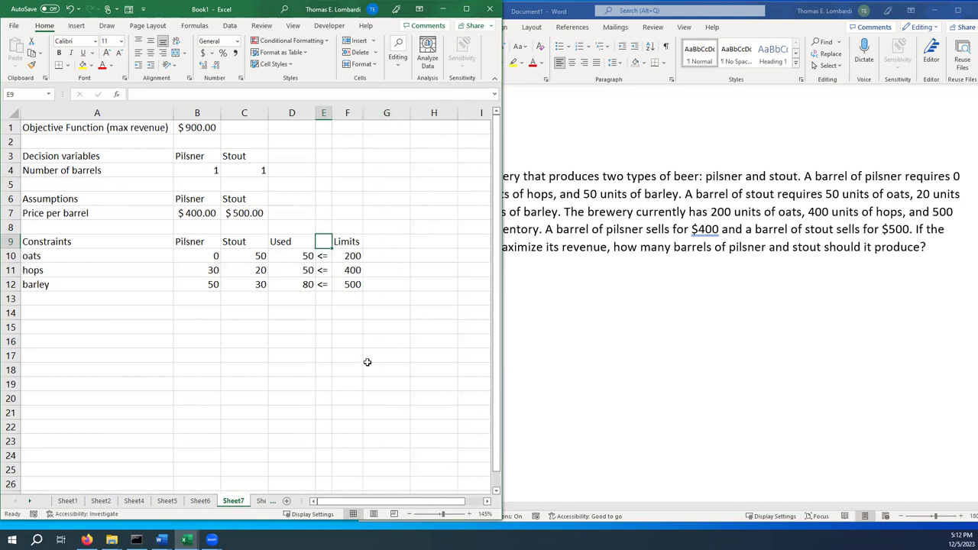
{"action": "double_click", "coordinate": [316, 113]}
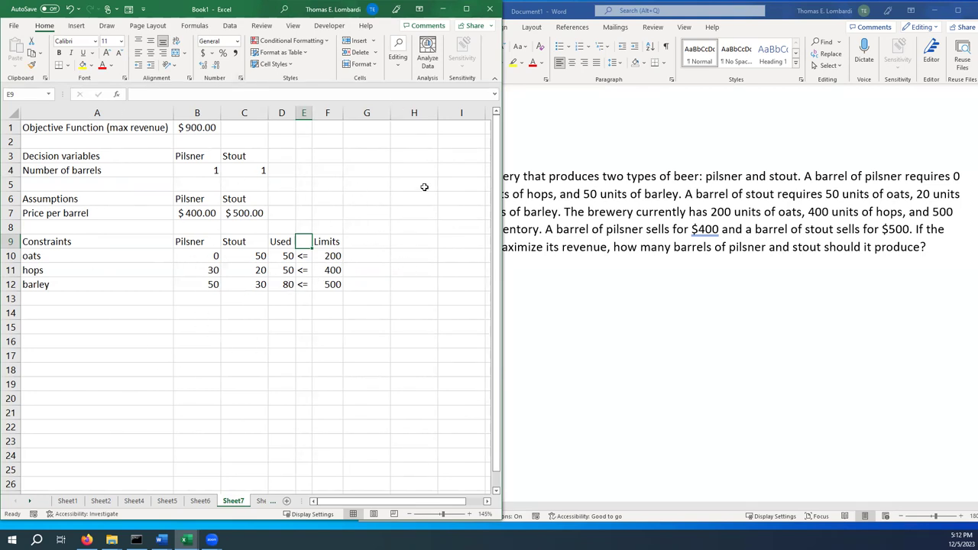
- Maximize the Excel window and open Solver from the Data tab
{"action": "left_click", "coordinate": [466, 8]}
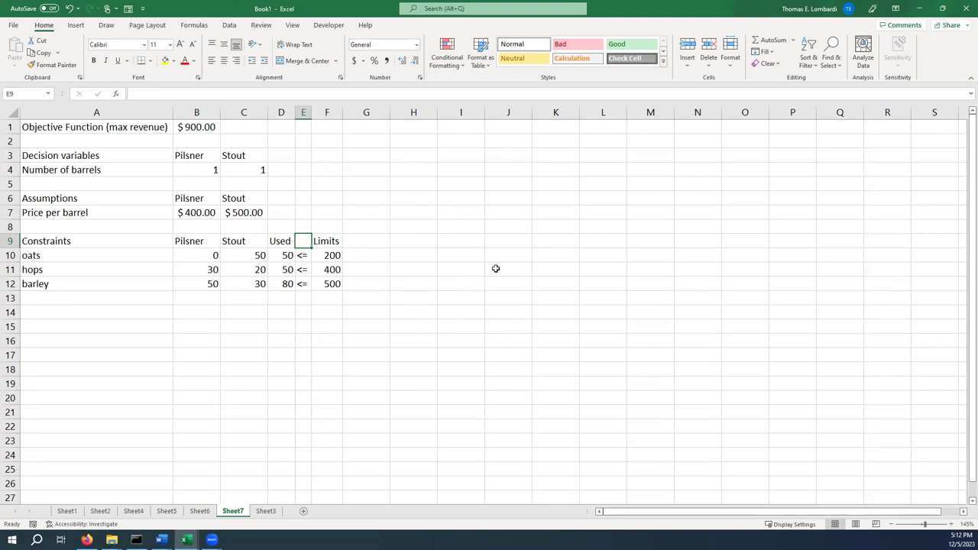
{"action": "left_click", "coordinate": [230, 25]}
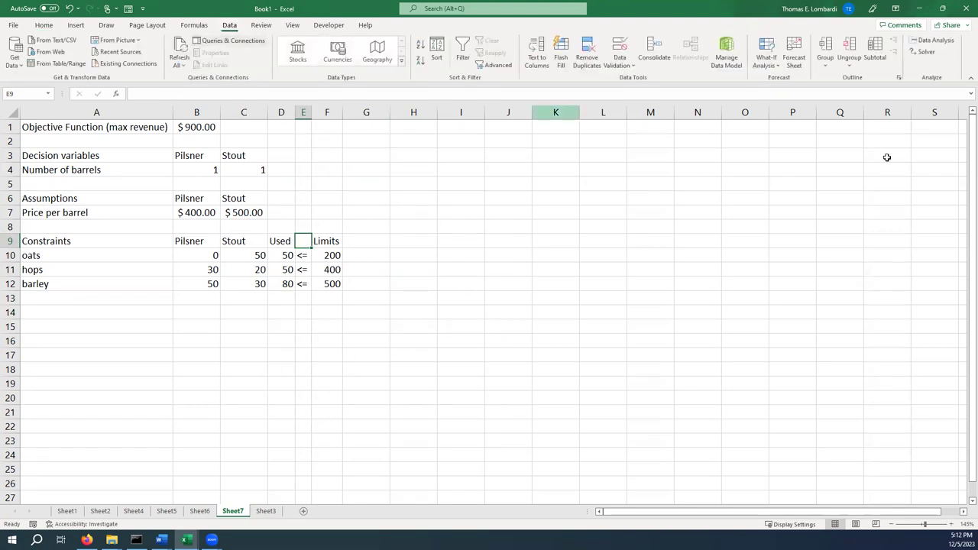
{"action": "left_click", "coordinate": [925, 53]}
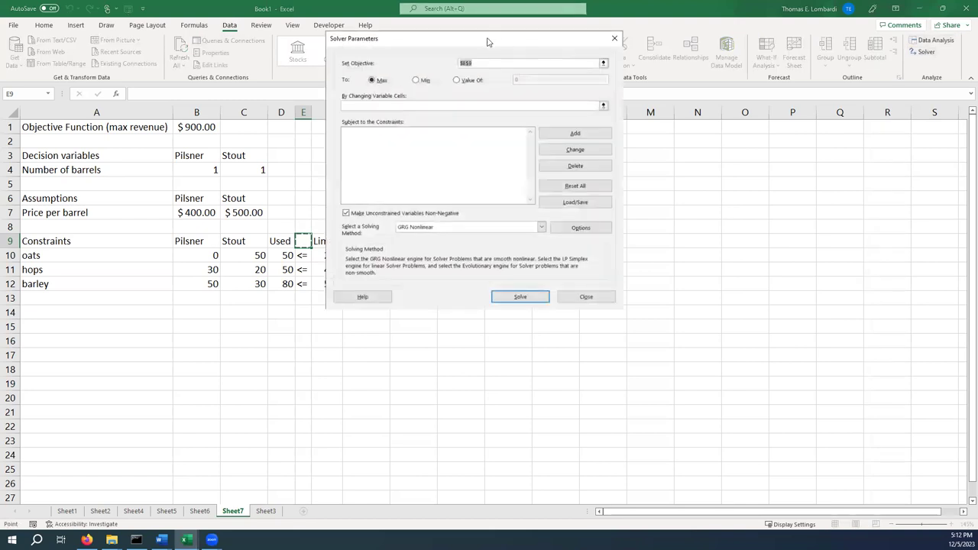
{"action": "left_click_drag", "start_coordinate": [445, 44], "coordinate": [612, 83]}
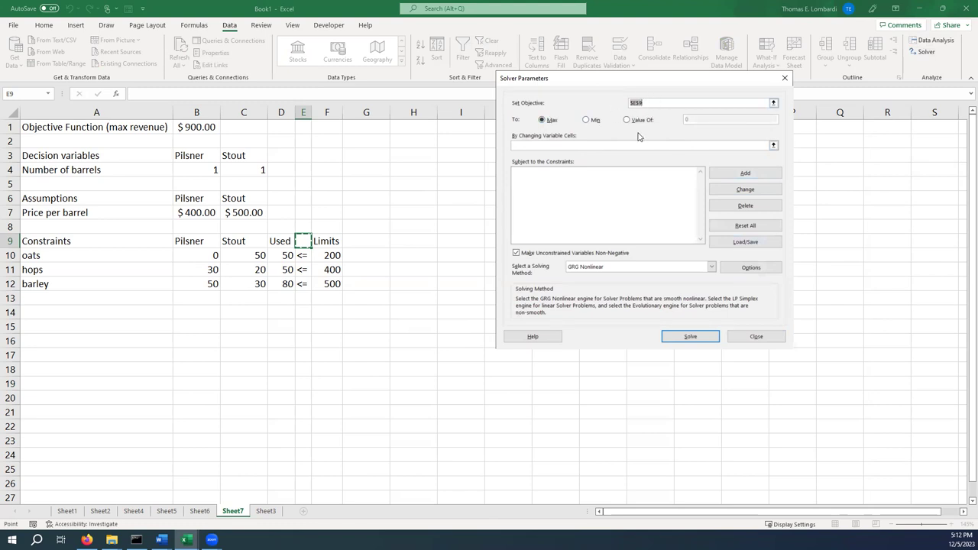
- Set Solver to maximize $B$1 by changing variable cells $B$4:$C$4
{"action": "left_click", "coordinate": [195, 126]}
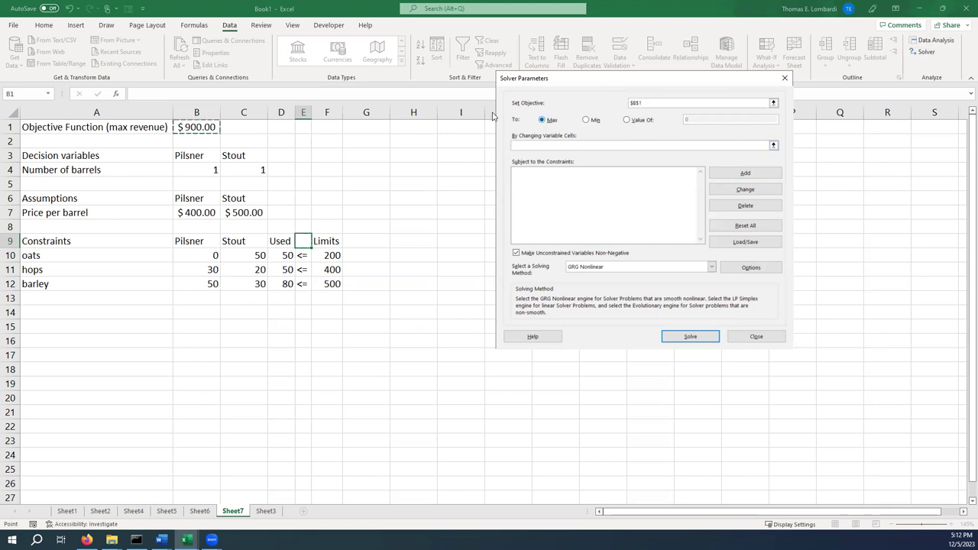
{"action": "left_click", "coordinate": [530, 145]}
{"action": "left_click_drag", "start_coordinate": [195, 168], "coordinate": [228, 168]}
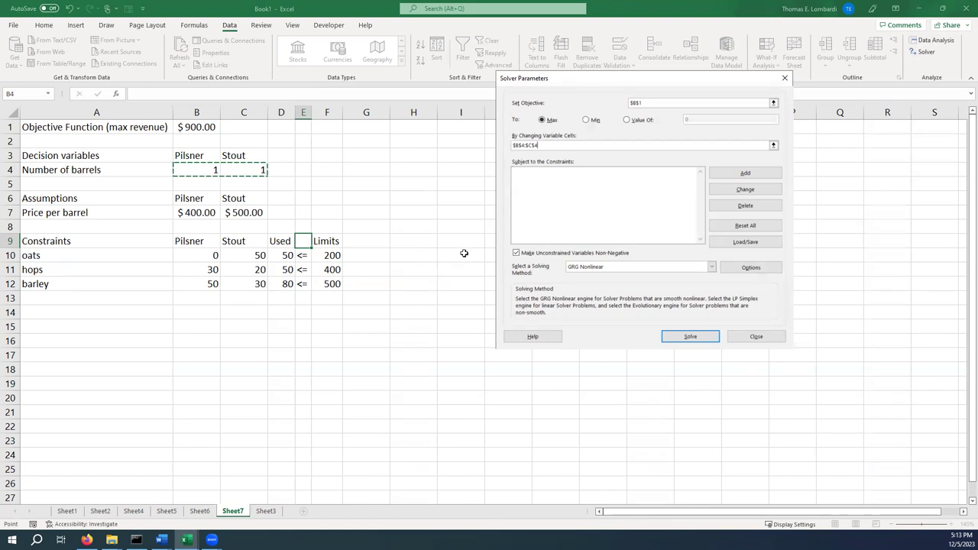
{"action": "left_click", "coordinate": [741, 173]}
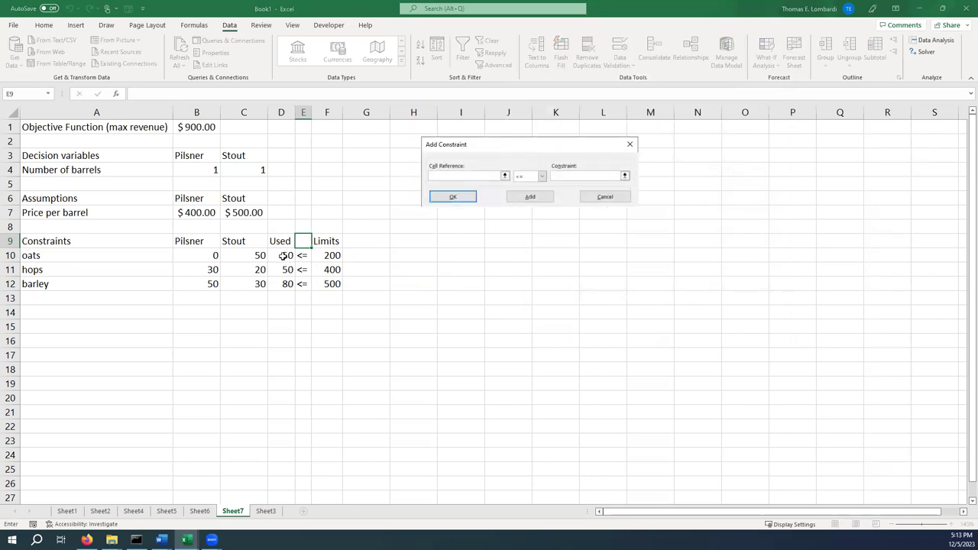
- Add resource constraints D10<=F10, D11<=F11 and D12<=F12 for oats, hops and barley
{"action": "left_click", "coordinate": [283, 256]}
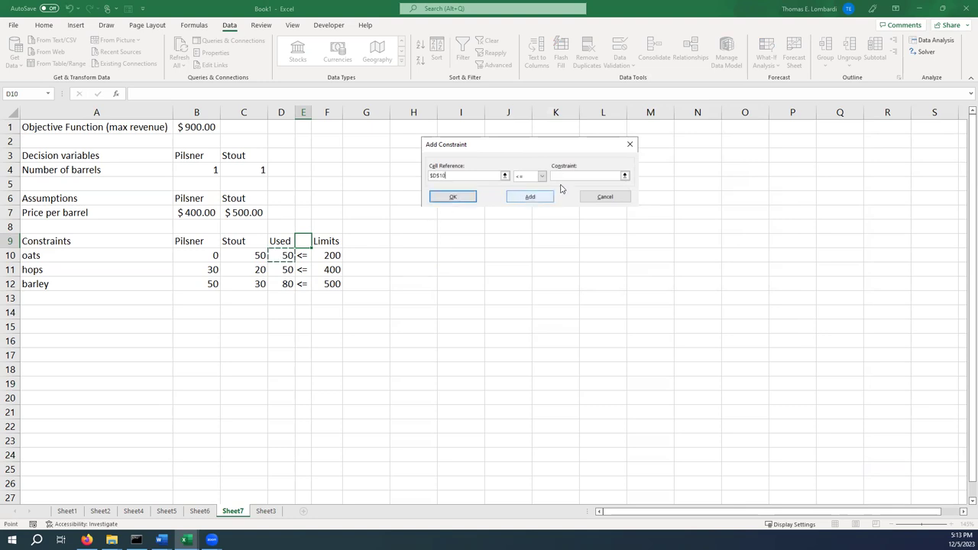
{"action": "left_click", "coordinate": [567, 175]}
{"action": "left_click", "coordinate": [334, 255]}
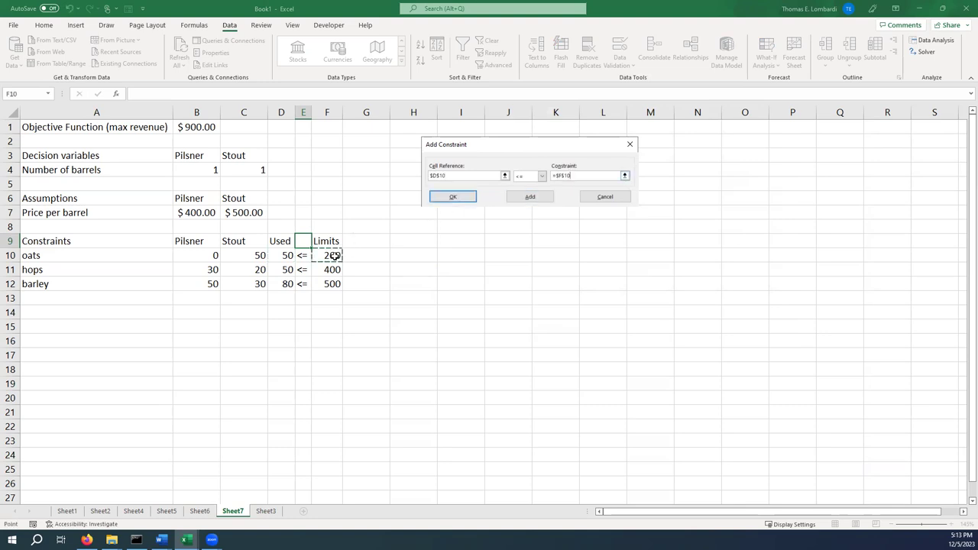
{"action": "left_click", "coordinate": [527, 198]}
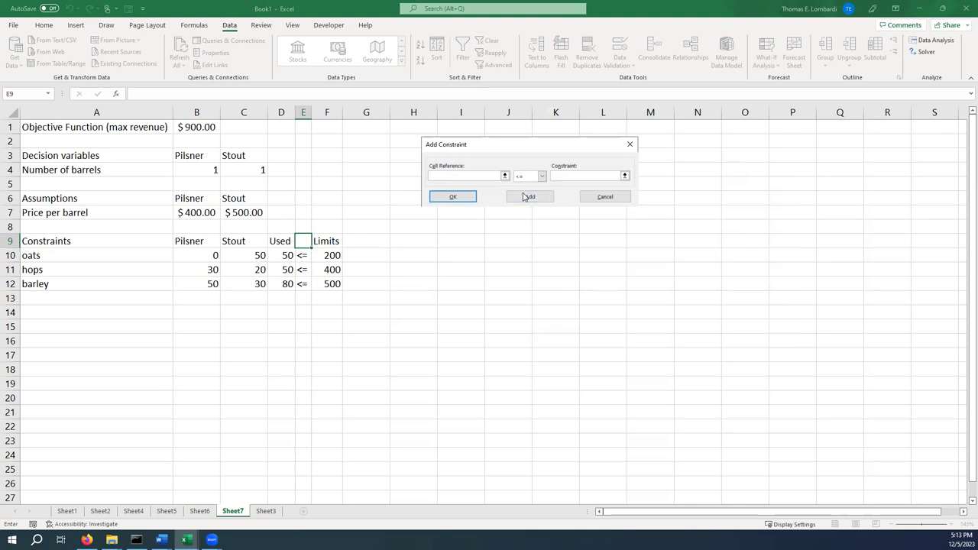
{"action": "left_click", "coordinate": [279, 270]}
{"action": "left_click", "coordinate": [566, 175]}
{"action": "left_click", "coordinate": [326, 269]}
{"action": "left_click", "coordinate": [522, 200]}
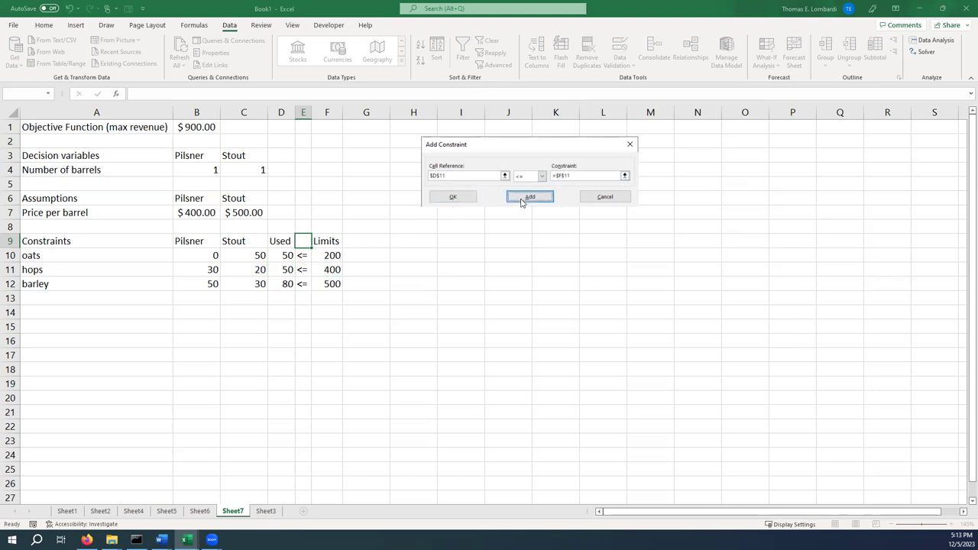
{"action": "left_click", "coordinate": [280, 284]}
{"action": "key", "text": "Tab"}
{"action": "key", "text": "Tab"}
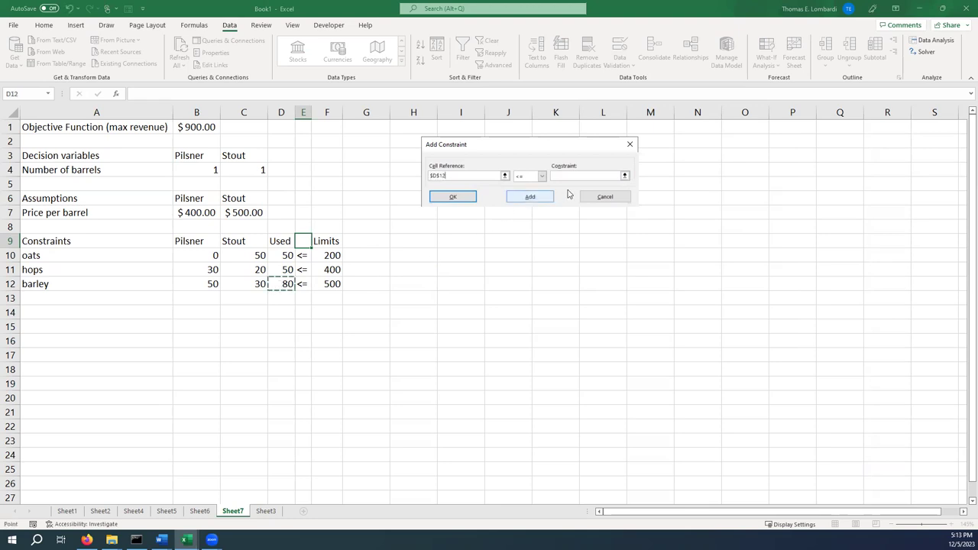
{"action": "left_click", "coordinate": [330, 284]}
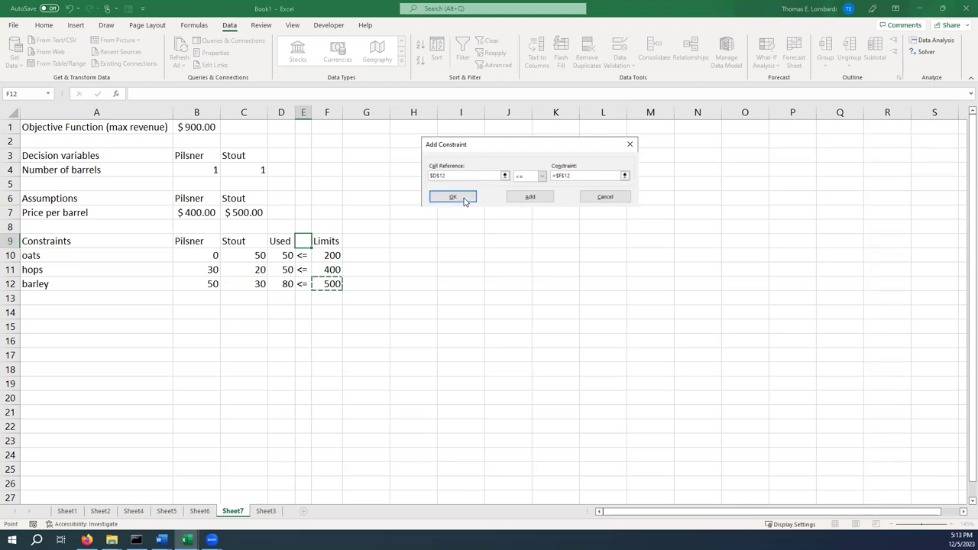
{"action": "left_click", "coordinate": [512, 197]}
{"action": "left_click", "coordinate": [602, 197]}
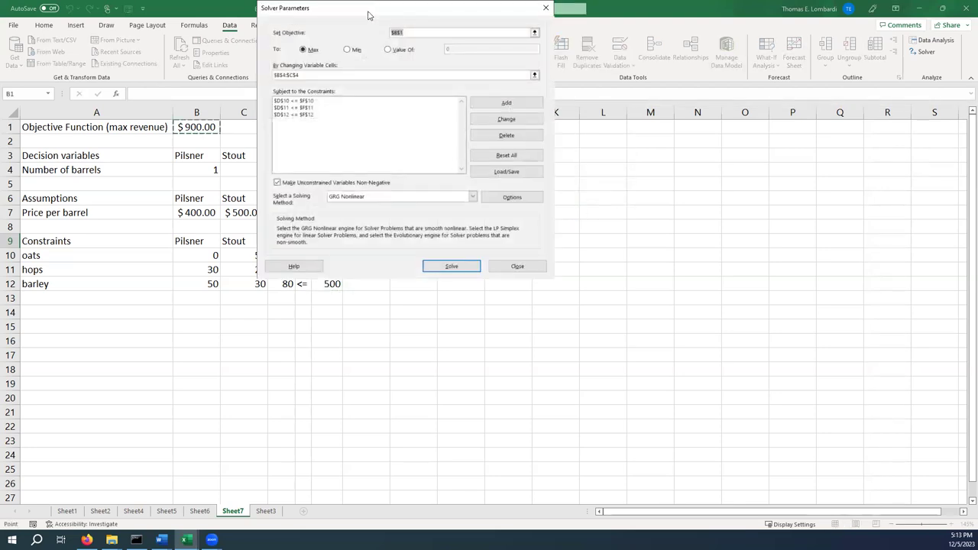
- Switch the Solver solving method from GRG Nonlinear to Simplex LP
{"action": "left_click_drag", "start_coordinate": [368, 14], "coordinate": [549, 93]}
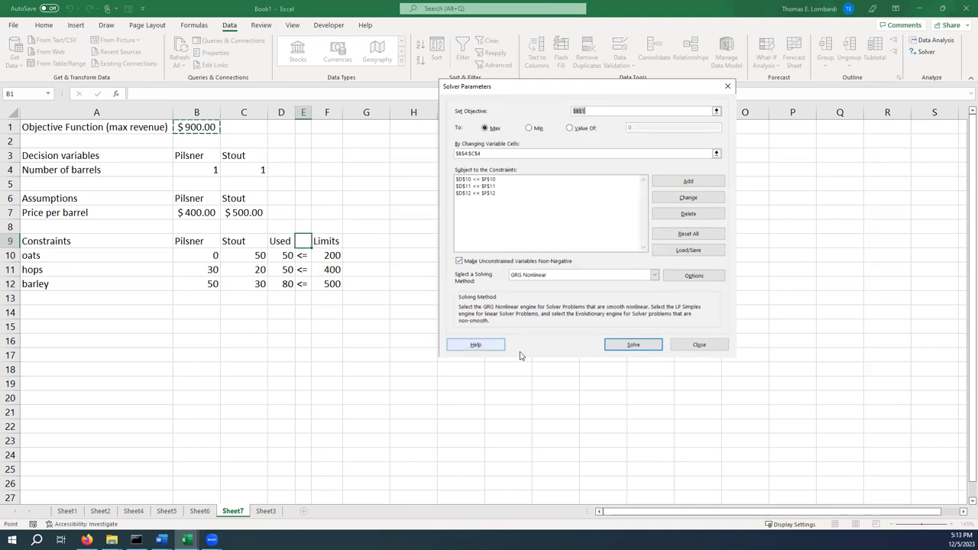
{"action": "left_click", "coordinate": [654, 275]}
{"action": "left_click", "coordinate": [523, 291]}
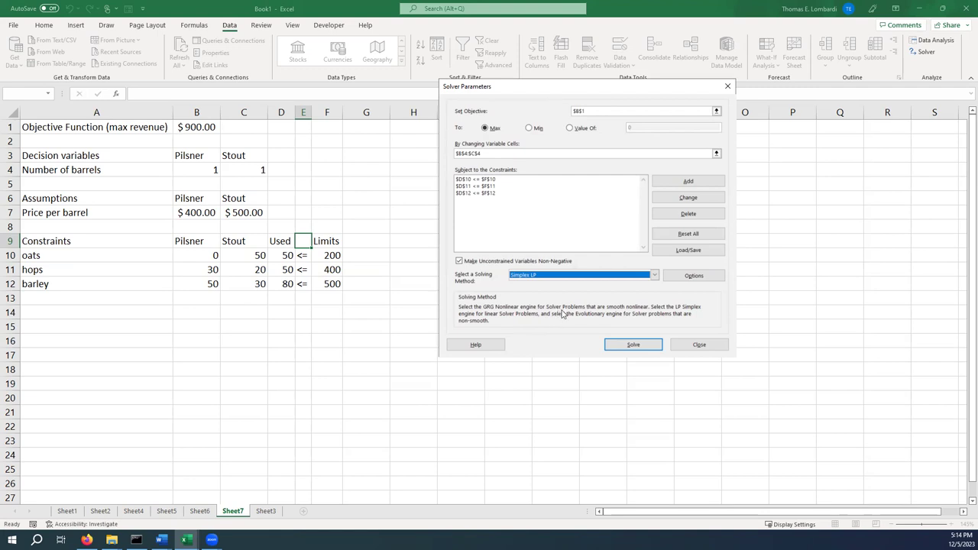
- Solve the model and keep the solution of 7.6 pilsner and 4 stout barrels
{"action": "left_click", "coordinate": [615, 346]}
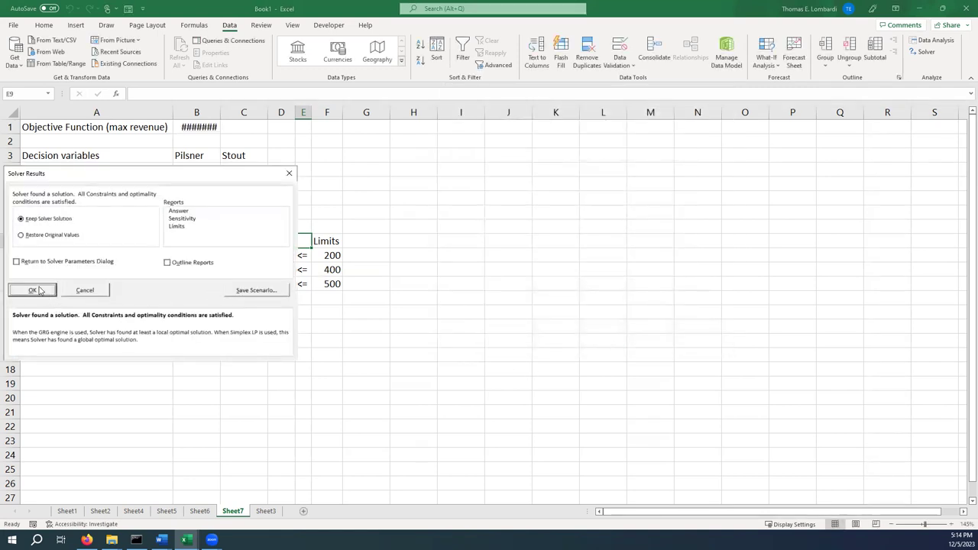
{"action": "left_click_drag", "start_coordinate": [87, 177], "coordinate": [539, 158]}
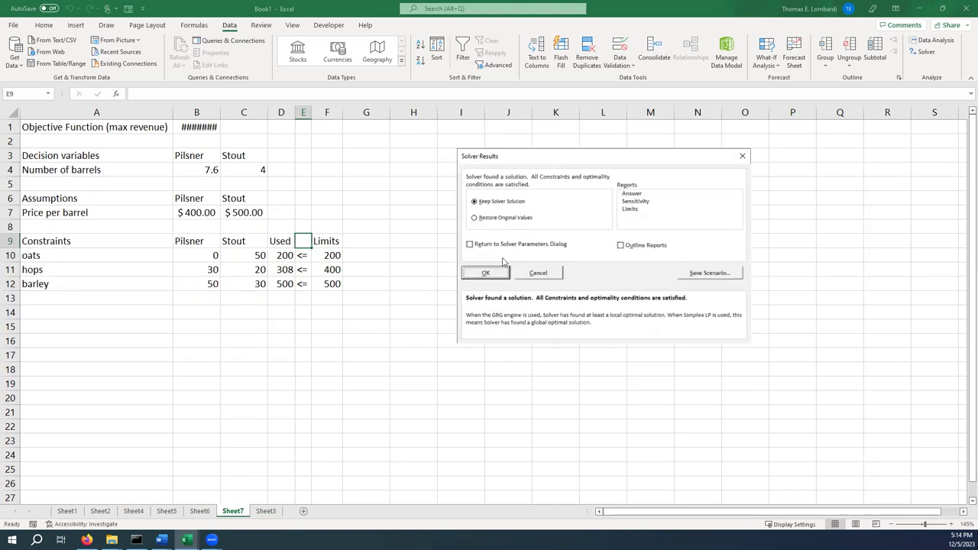
{"action": "left_click", "coordinate": [484, 272]}
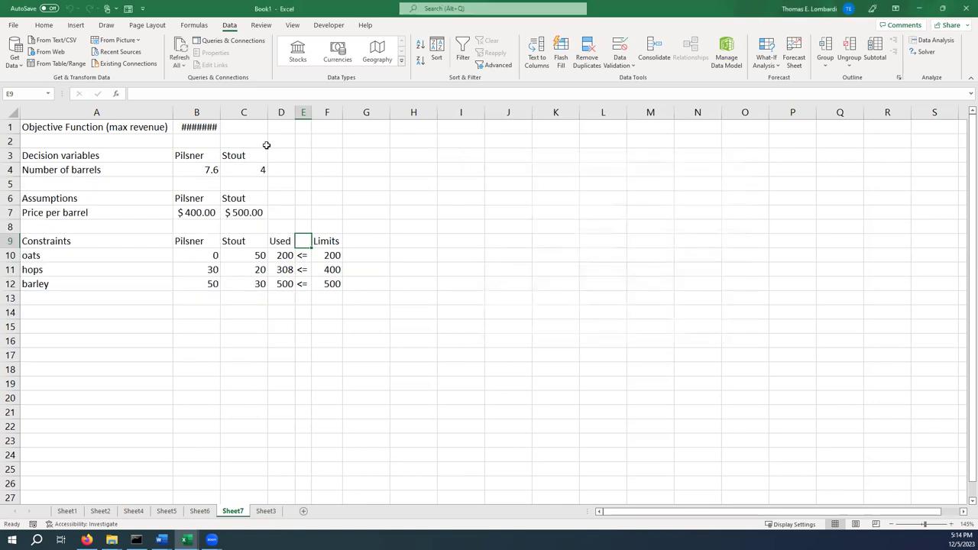
- Widen column B to show the $5,040.00 revenue and reopen Solver
{"action": "double_click", "coordinate": [221, 113]}
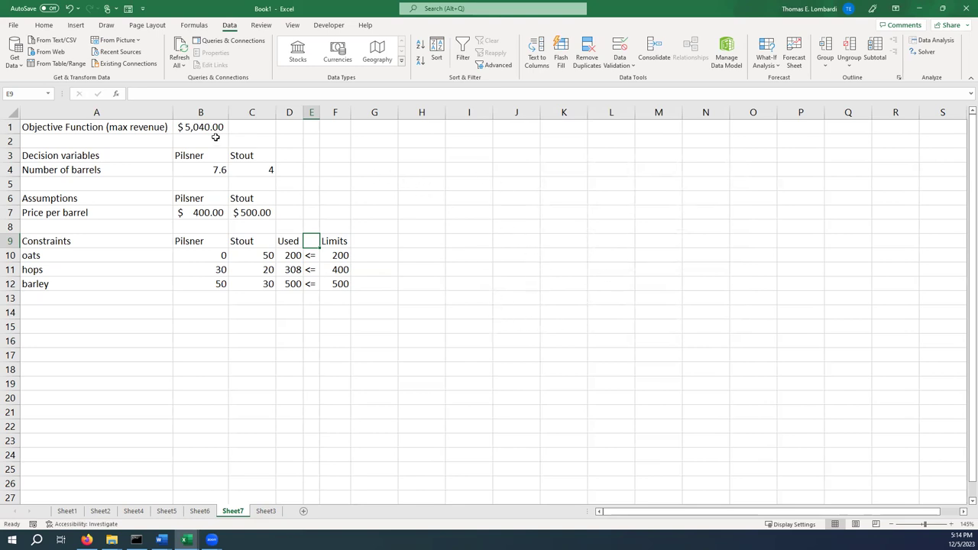
{"action": "left_click", "coordinate": [208, 168]}
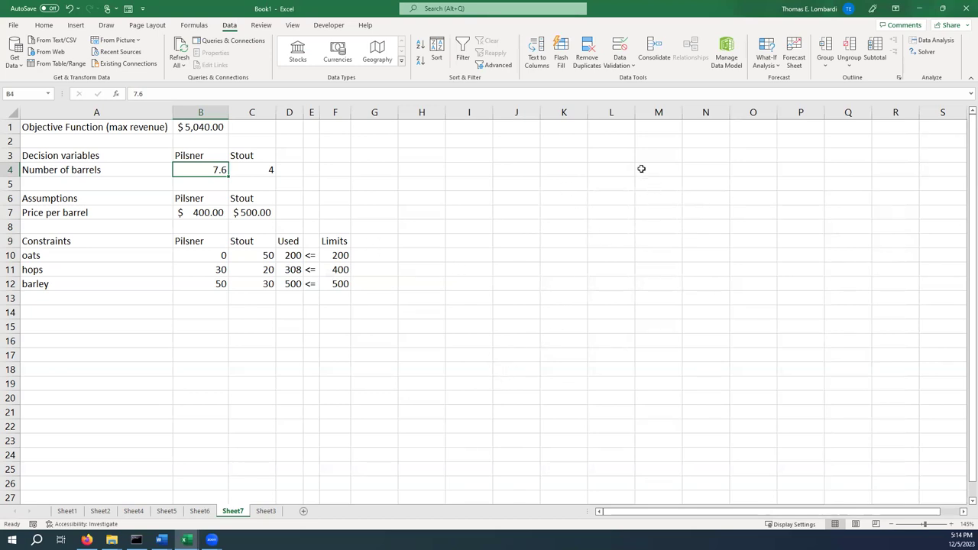
{"action": "left_click", "coordinate": [923, 52]}
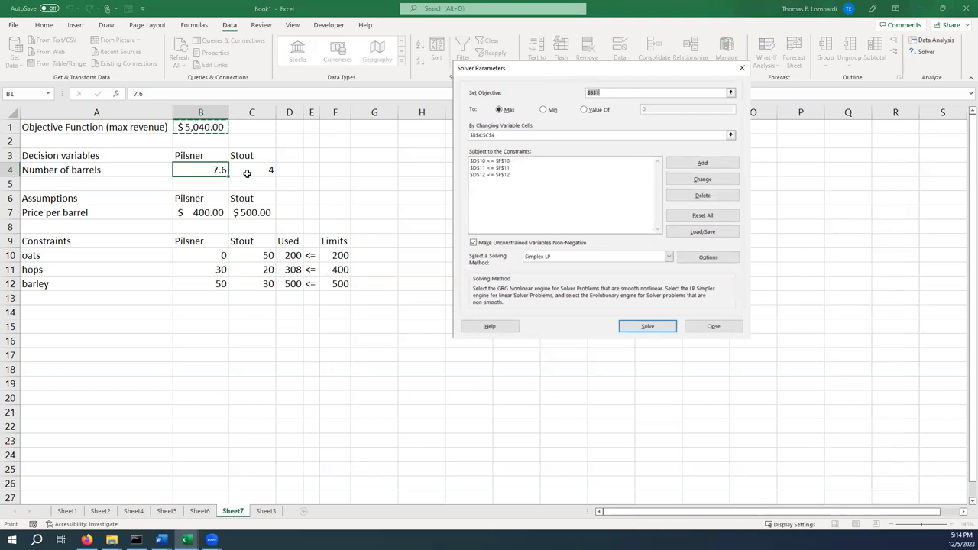
- Add a Solver constraint making the barrel counts $B$4:$C$4 integers
{"action": "left_click", "coordinate": [702, 164]}
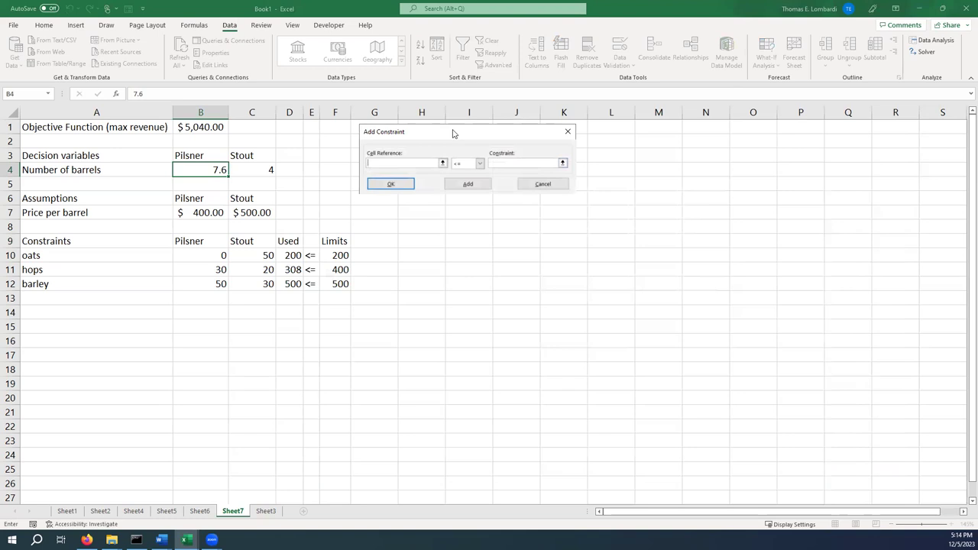
{"action": "left_click_drag", "start_coordinate": [455, 134], "coordinate": [520, 139]}
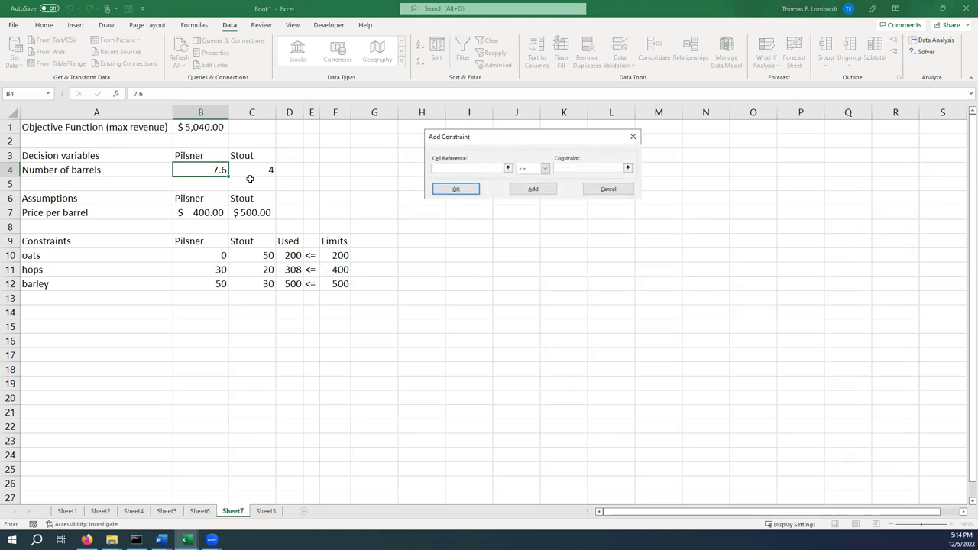
{"action": "left_click_drag", "start_coordinate": [204, 171], "coordinate": [252, 169]}
{"action": "left_click", "coordinate": [544, 168]}
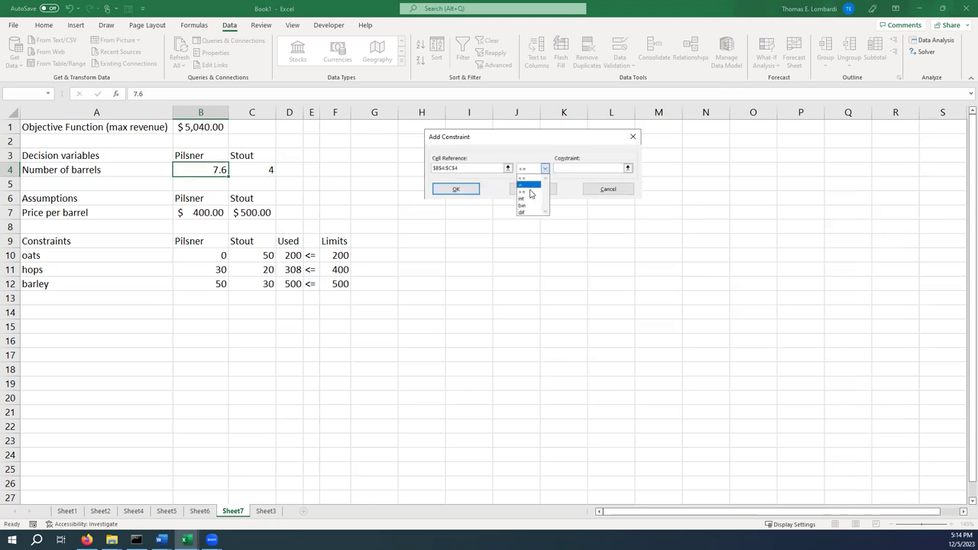
{"action": "left_click", "coordinate": [528, 200]}
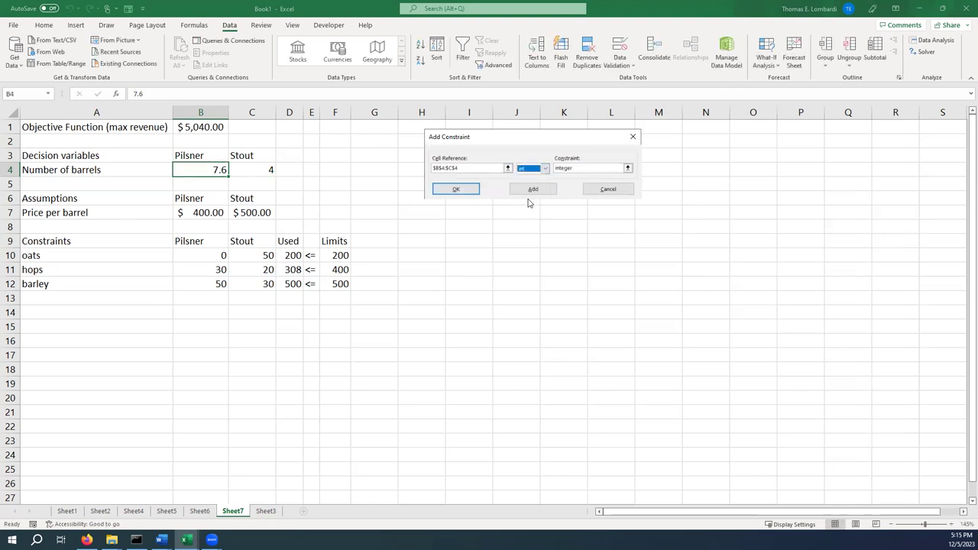
{"action": "left_click", "coordinate": [533, 189]}
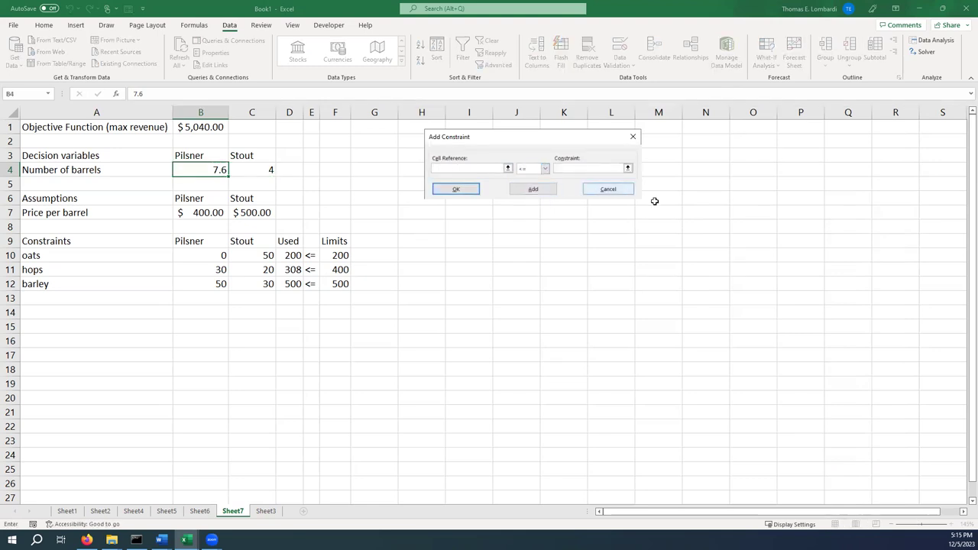
{"action": "left_click", "coordinate": [621, 192]}
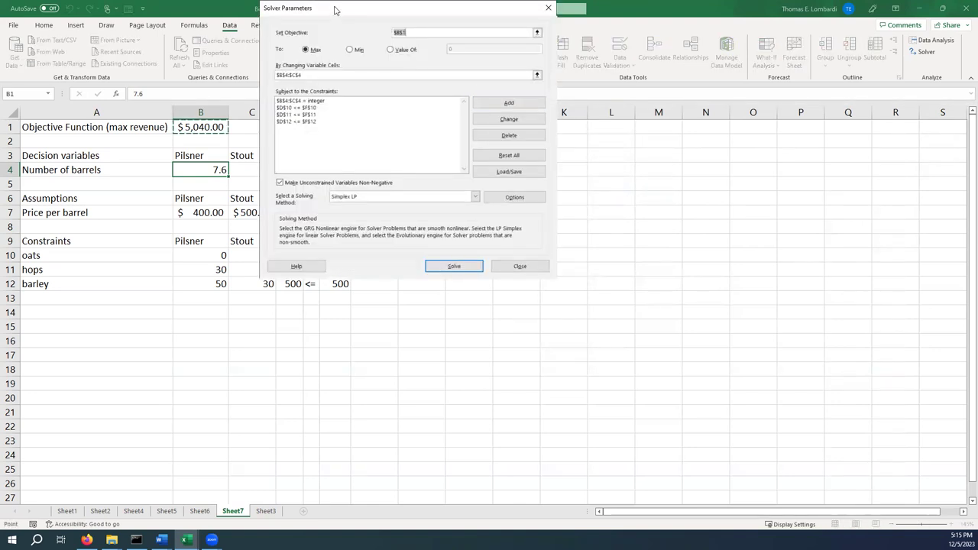
{"action": "left_click_drag", "start_coordinate": [335, 11], "coordinate": [546, 89]}
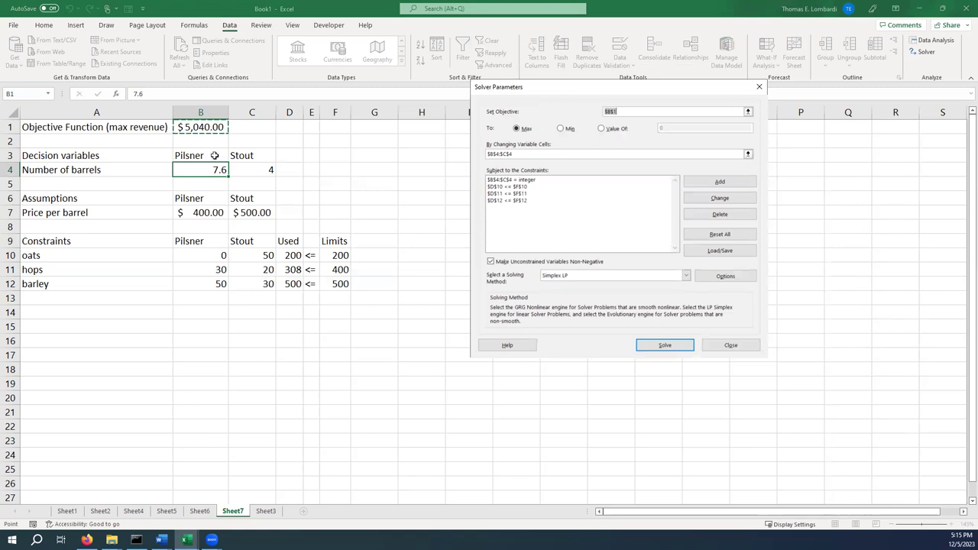
- Re-solve and keep the integer result: 7 pilsner, 4 stout, $4,800.00 revenue
{"action": "left_click", "coordinate": [662, 347]}
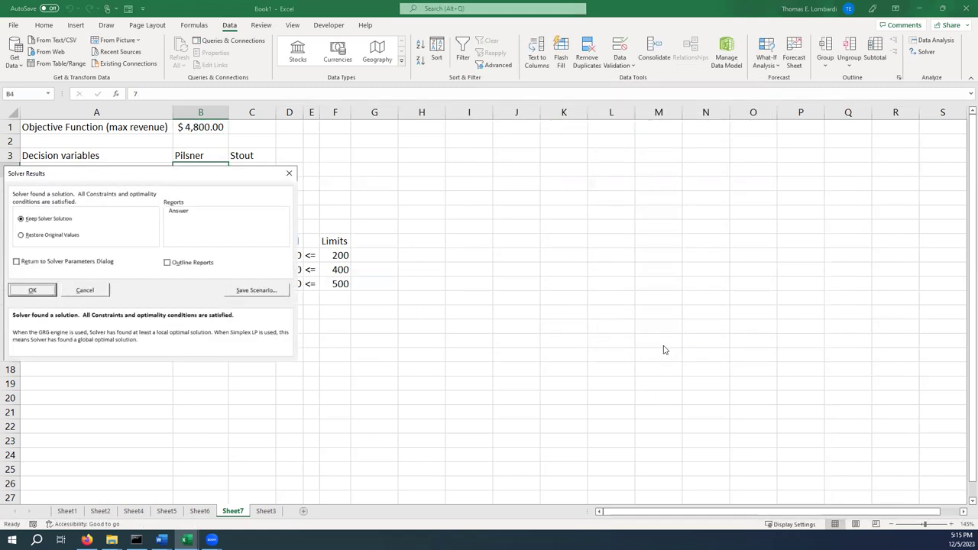
{"action": "left_click_drag", "start_coordinate": [57, 179], "coordinate": [440, 203]}
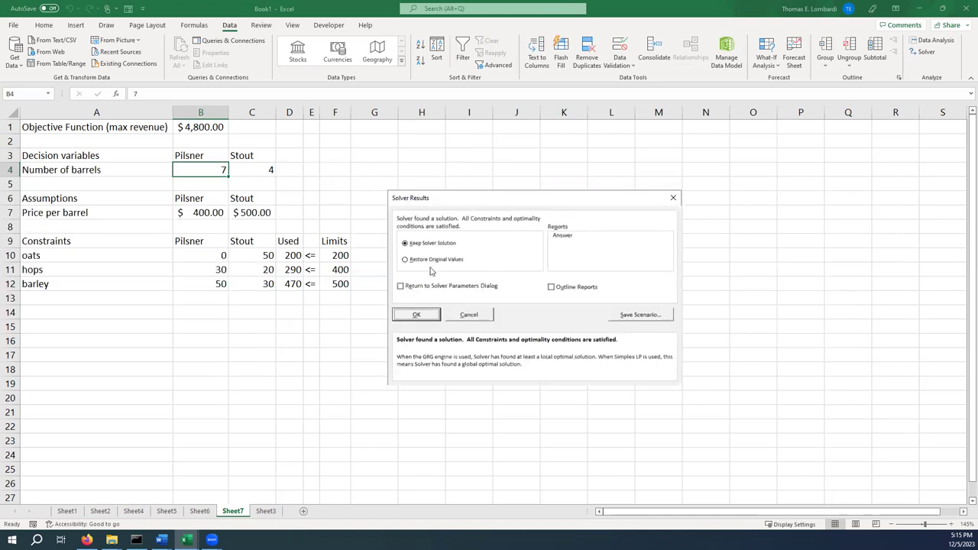
{"action": "left_click", "coordinate": [413, 316]}
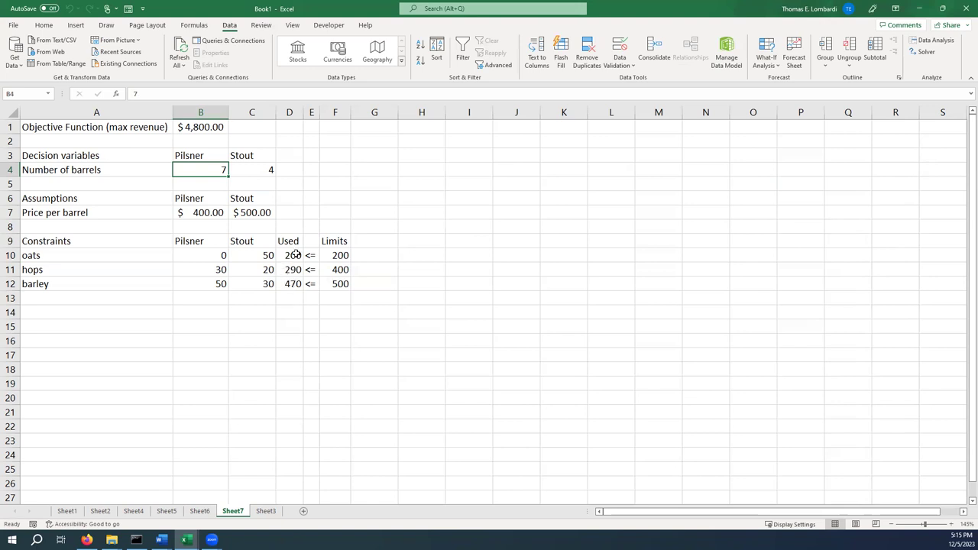
- Insert a new column D before Used and head it Unused in D9
{"action": "left_click", "coordinate": [288, 113]}
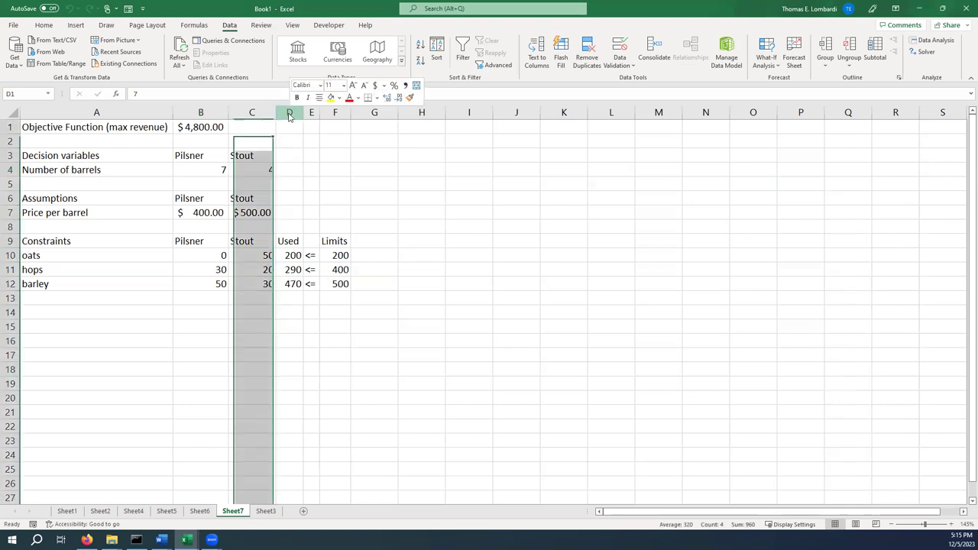
{"action": "right_click", "coordinate": [291, 116]}
{"action": "left_click", "coordinate": [308, 214]}
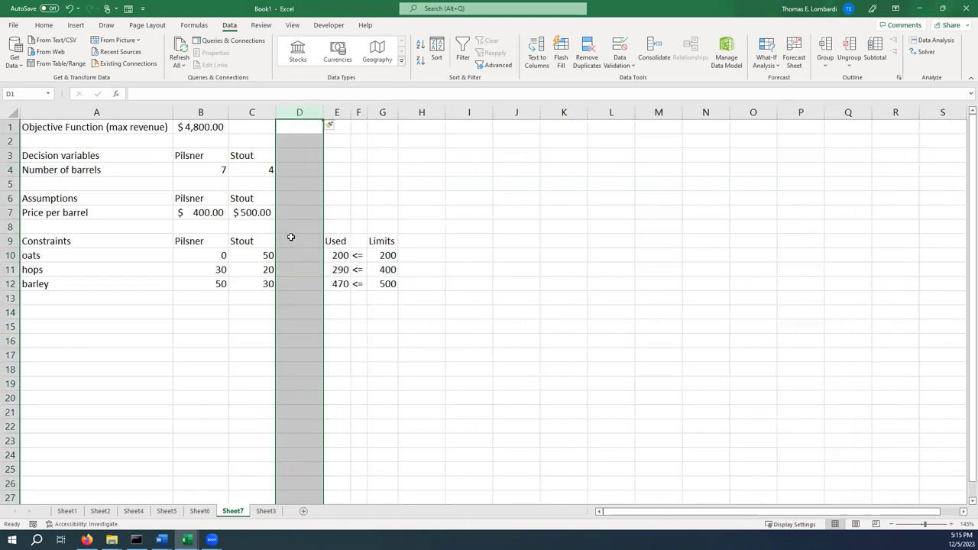
{"action": "left_click", "coordinate": [289, 237]}
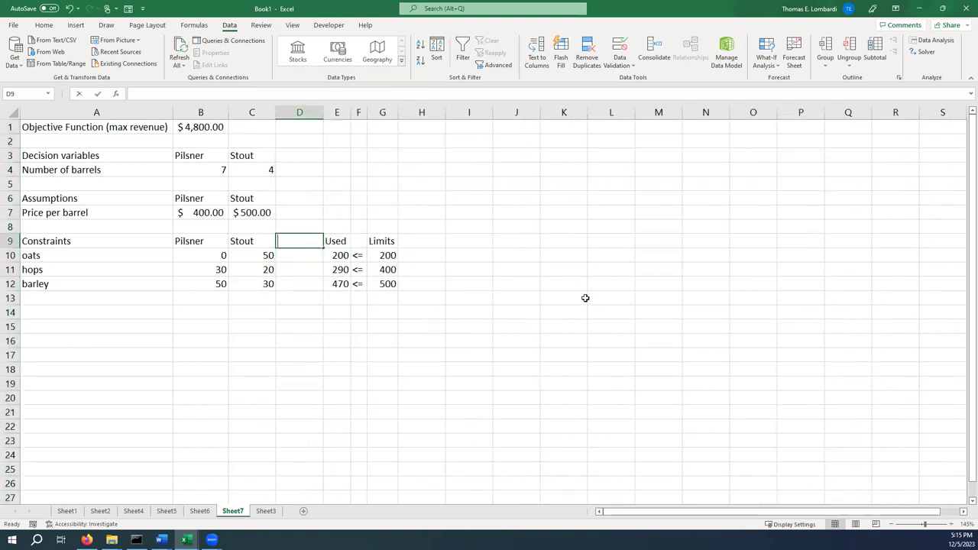
{"action": "type", "text": "Unused"}
{"action": "key", "text": "Return"}
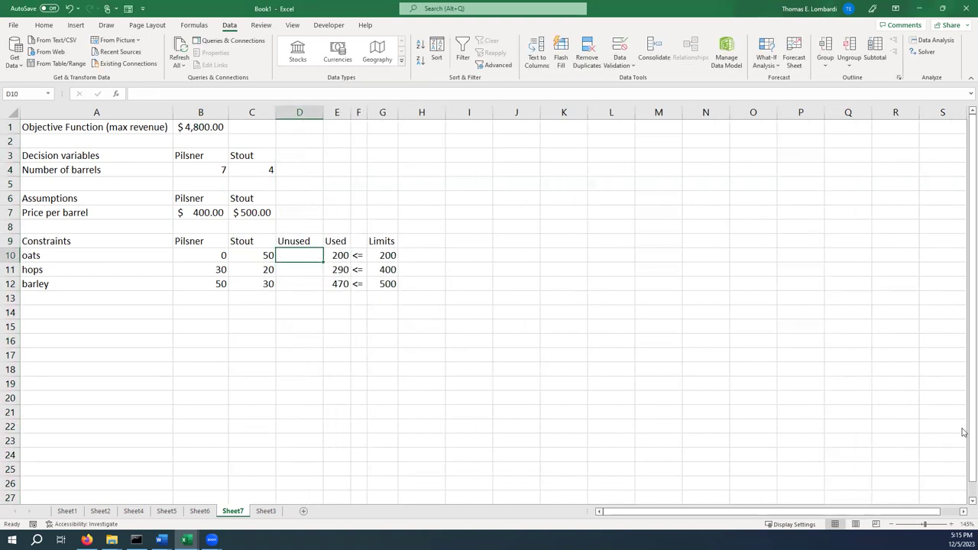
- Enter =G10-E10 in D10 and fill it down to D12, giving 0, 110 and 30
{"action": "left_click", "coordinate": [227, 94]}
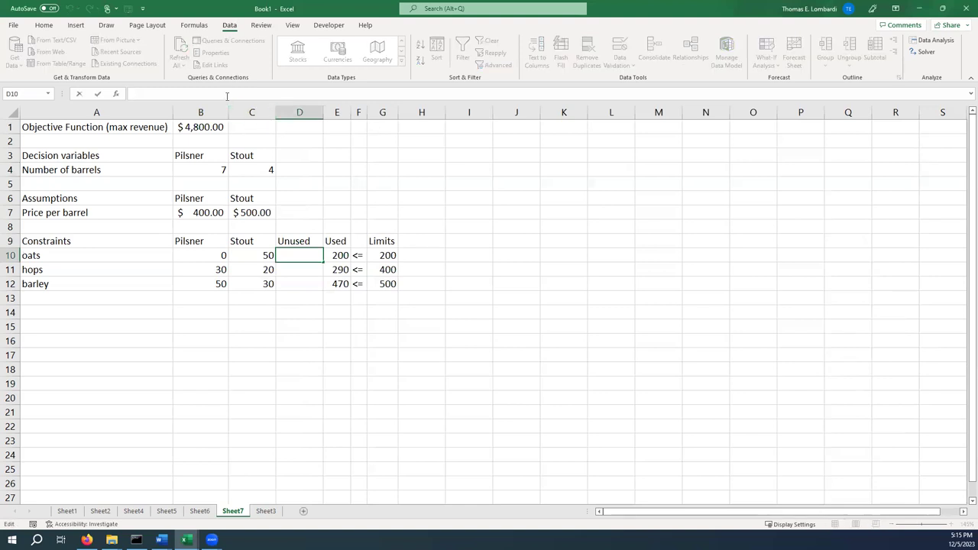
{"action": "type", "text": "="}
{"action": "left_click", "coordinate": [384, 255]}
{"action": "type", "text": "-"}
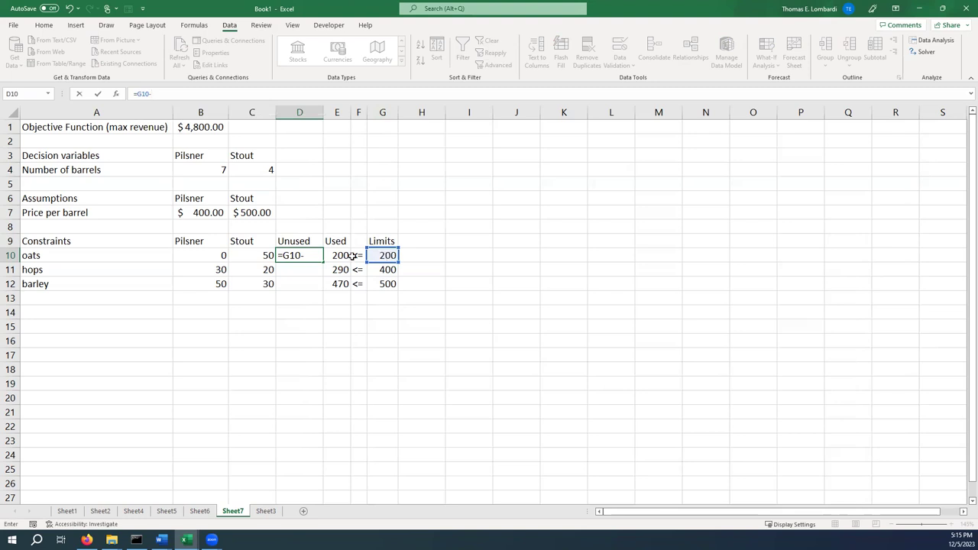
{"action": "left_click", "coordinate": [335, 257]}
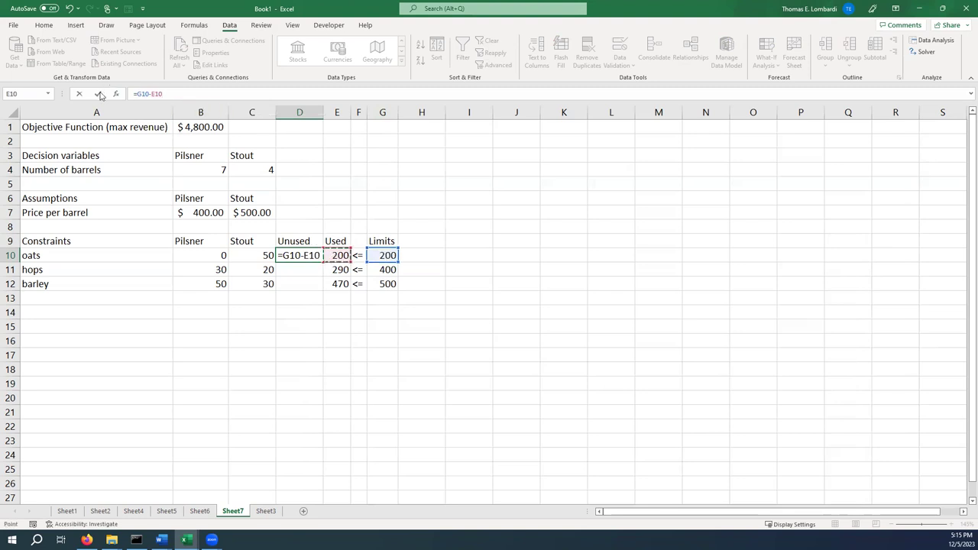
{"action": "left_click", "coordinate": [98, 93]}
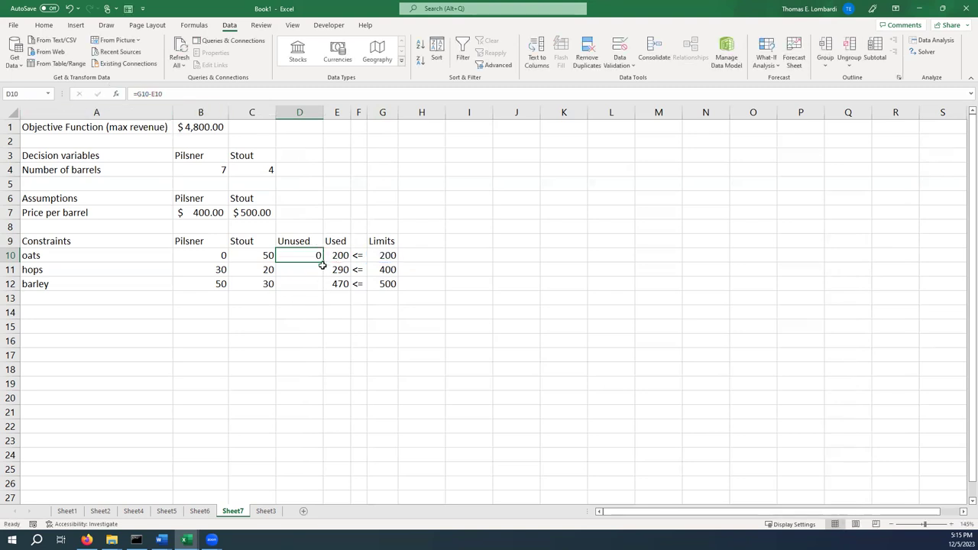
{"action": "left_click_drag", "start_coordinate": [324, 262], "coordinate": [321, 291]}
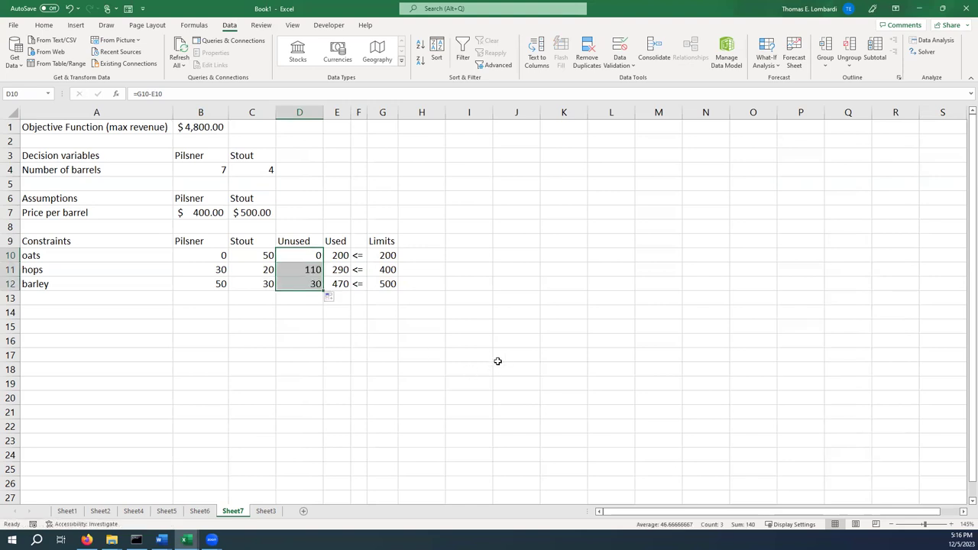
{"action": "left_click", "coordinate": [288, 271]}
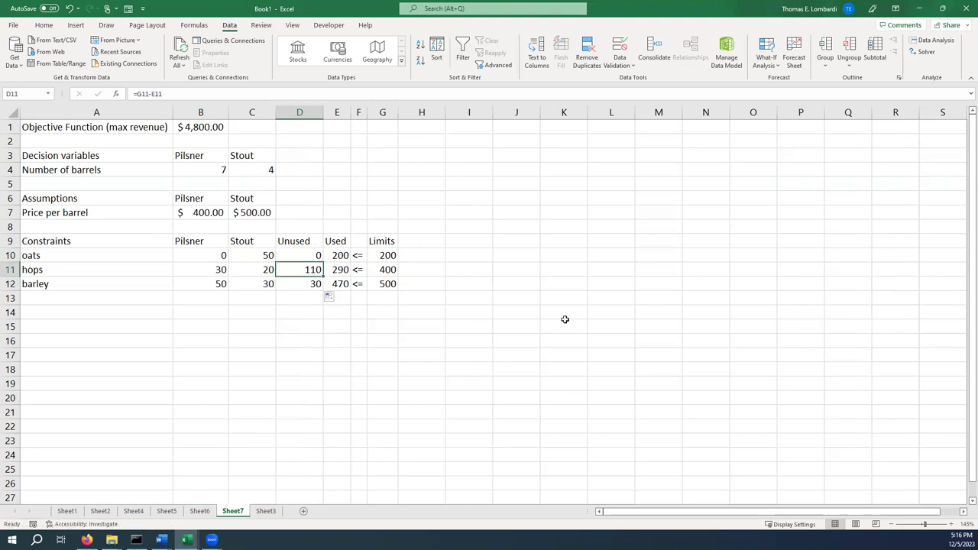